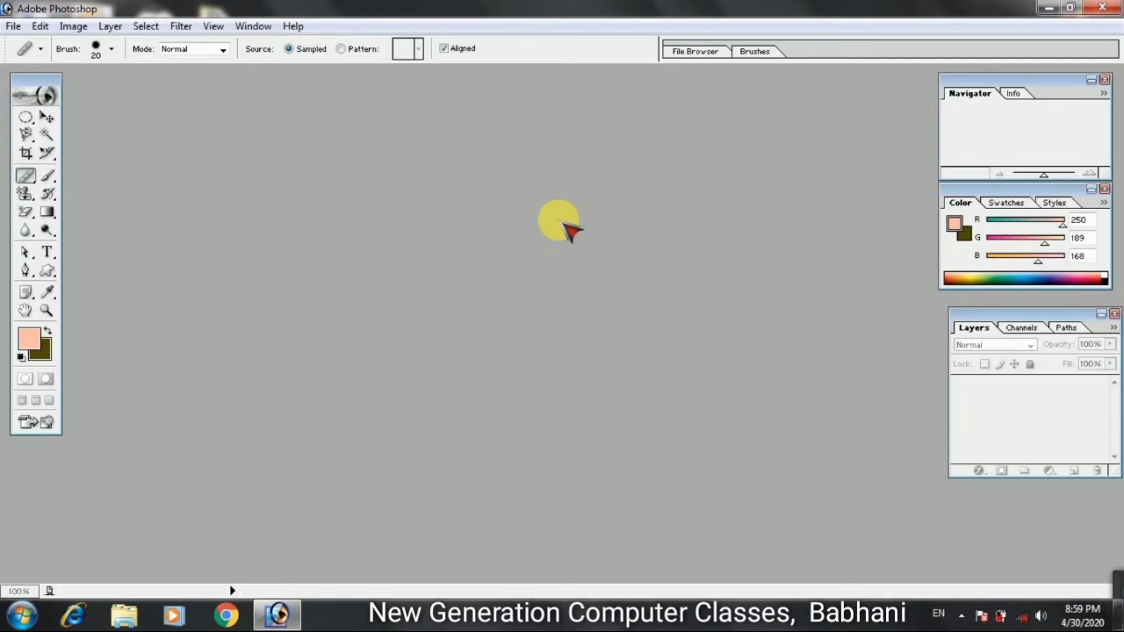
Open images (15).jpeg, move its window toward the middle of the workspace, and activate the Healing Brush tool.
{"action": "double_click", "coordinate": [569, 229]}
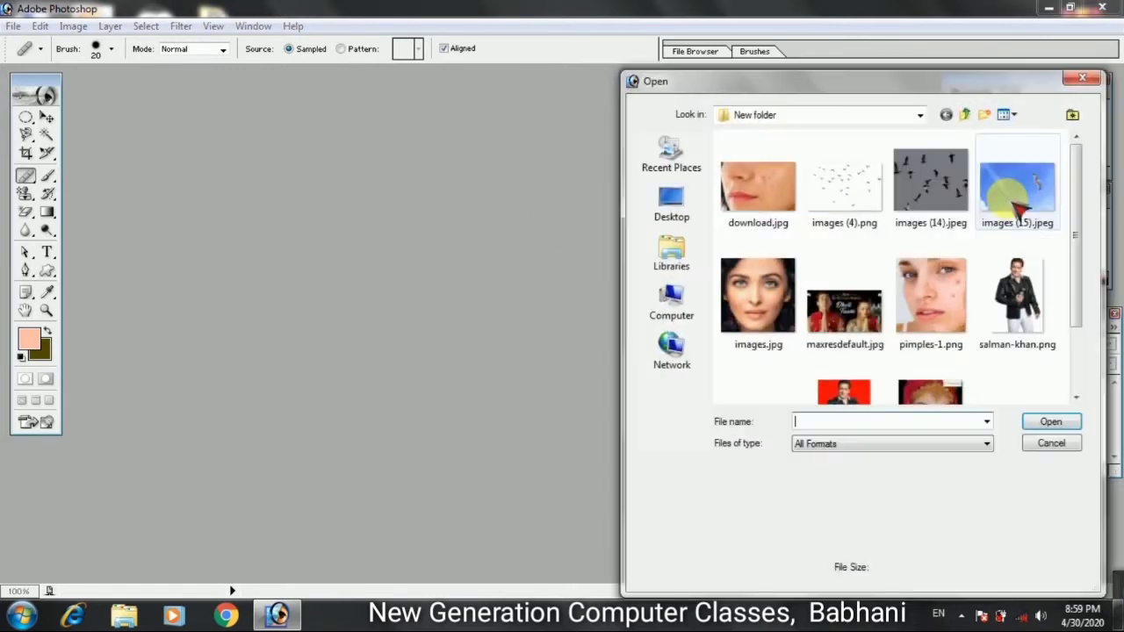
{"action": "left_click", "coordinate": [1023, 206]}
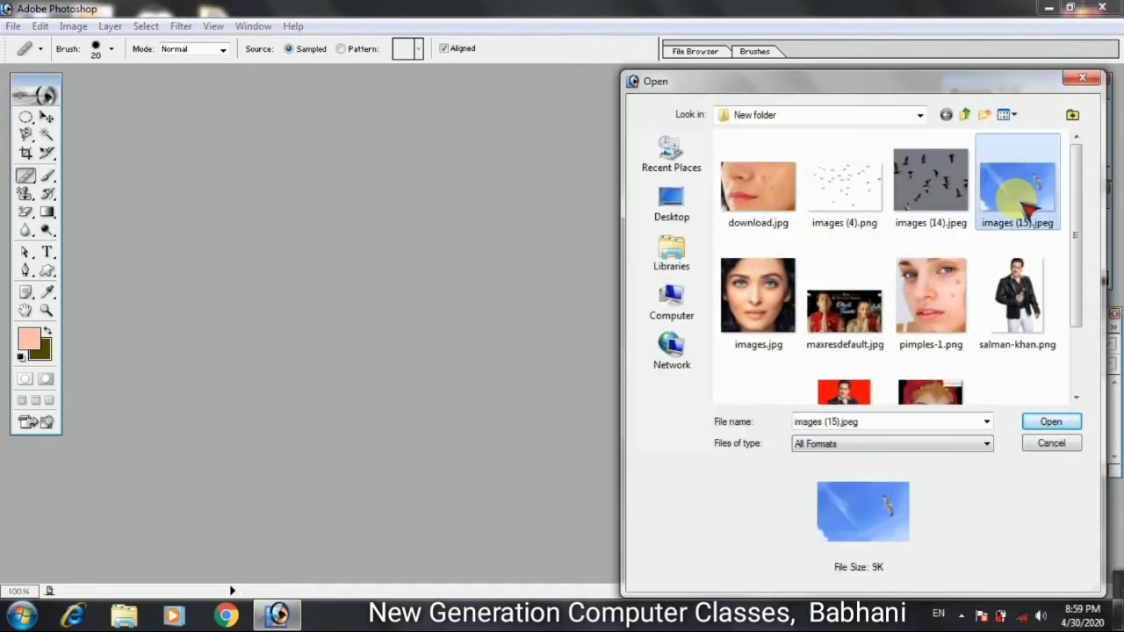
{"action": "left_click", "coordinate": [1051, 422]}
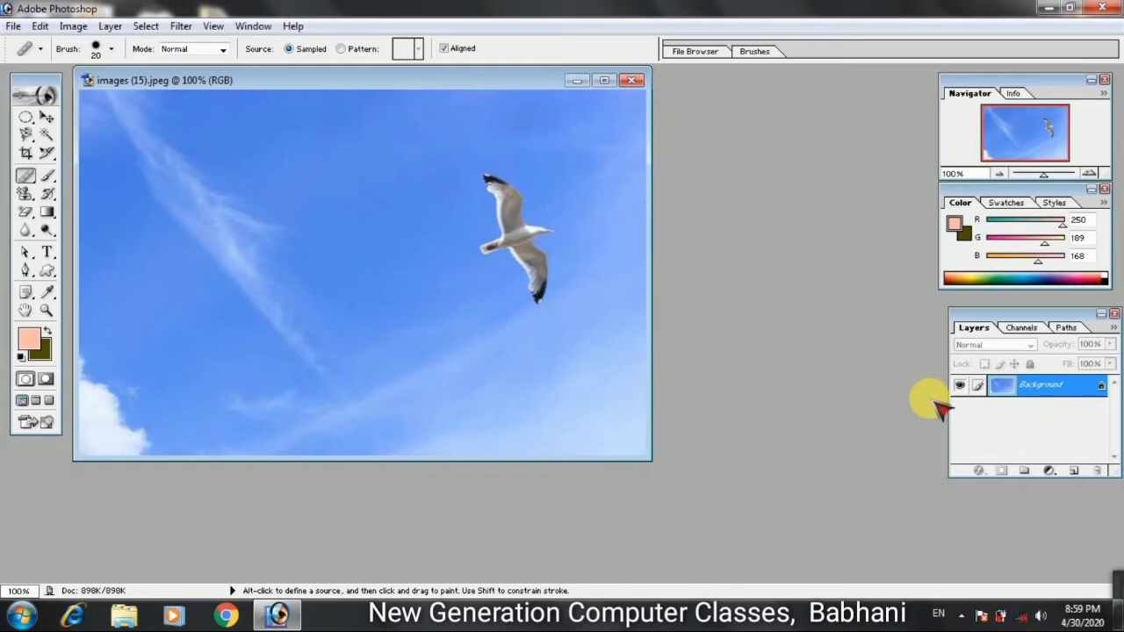
{"action": "left_click_drag", "start_coordinate": [380, 82], "coordinate": [495, 131]}
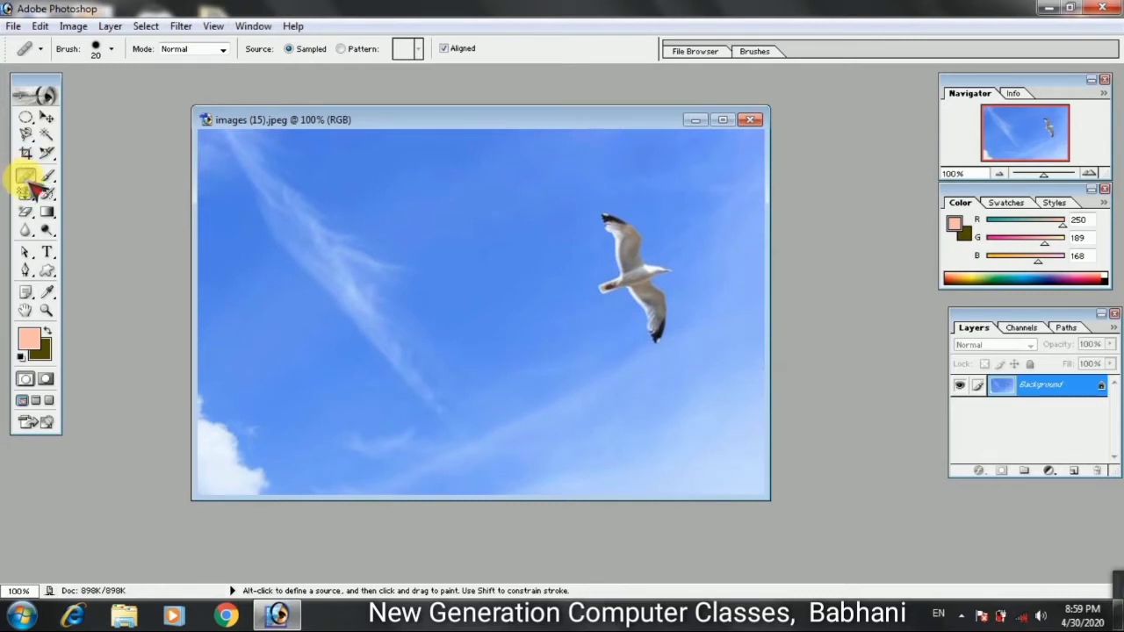
{"action": "mouse_move", "coordinate": [27, 179]}
{"action": "left_mouse_down"}
{"action": "mouse_move", "coordinate": [120, 161]}
{"action": "mouse_move", "coordinate": [107, 192]}
{"action": "mouse_move", "coordinate": [55, 180]}
{"action": "mouse_move", "coordinate": [87, 196]}
{"action": "mouse_move", "coordinate": [146, 189]}
{"action": "mouse_move", "coordinate": [77, 195]}
{"action": "mouse_move", "coordinate": [144, 184]}
{"action": "mouse_move", "coordinate": [88, 200]}
{"action": "mouse_move", "coordinate": [127, 204]}
{"action": "mouse_move", "coordinate": [69, 186]}
{"action": "mouse_move", "coordinate": [156, 181]}
{"action": "mouse_move", "coordinate": [88, 179]}
{"action": "mouse_move", "coordinate": [101, 184]}
{"action": "left_mouse_up"}
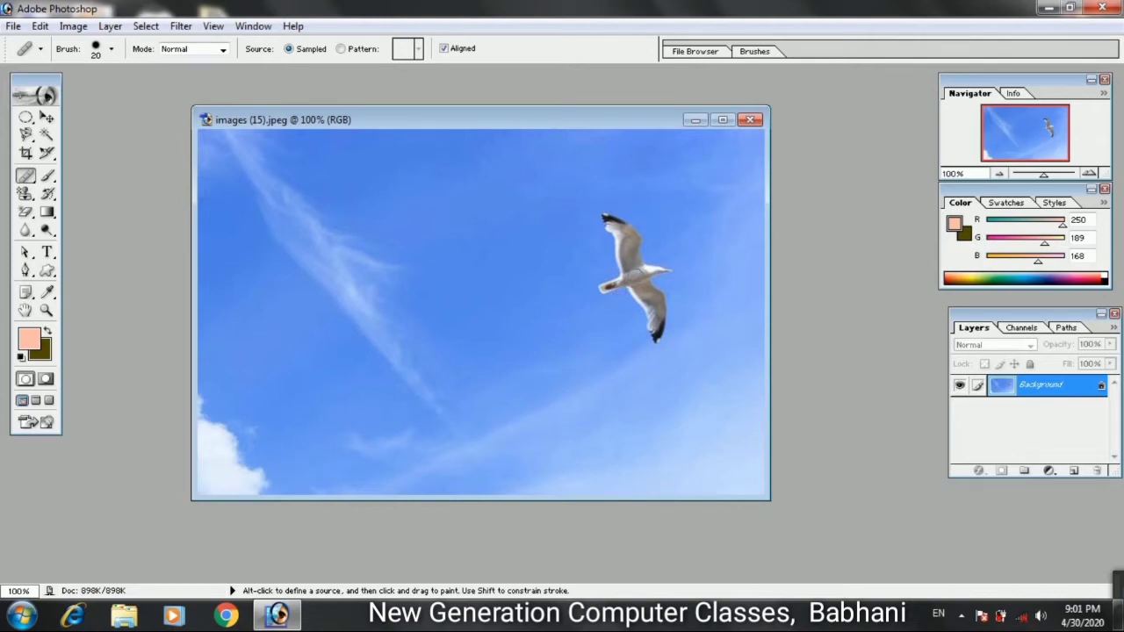
Sample the seagull's body with the Healing Brush and paint a copy of the bird in the sky to its upper left.
{"action": "left_click", "coordinate": [640, 280], "text": "alt"}
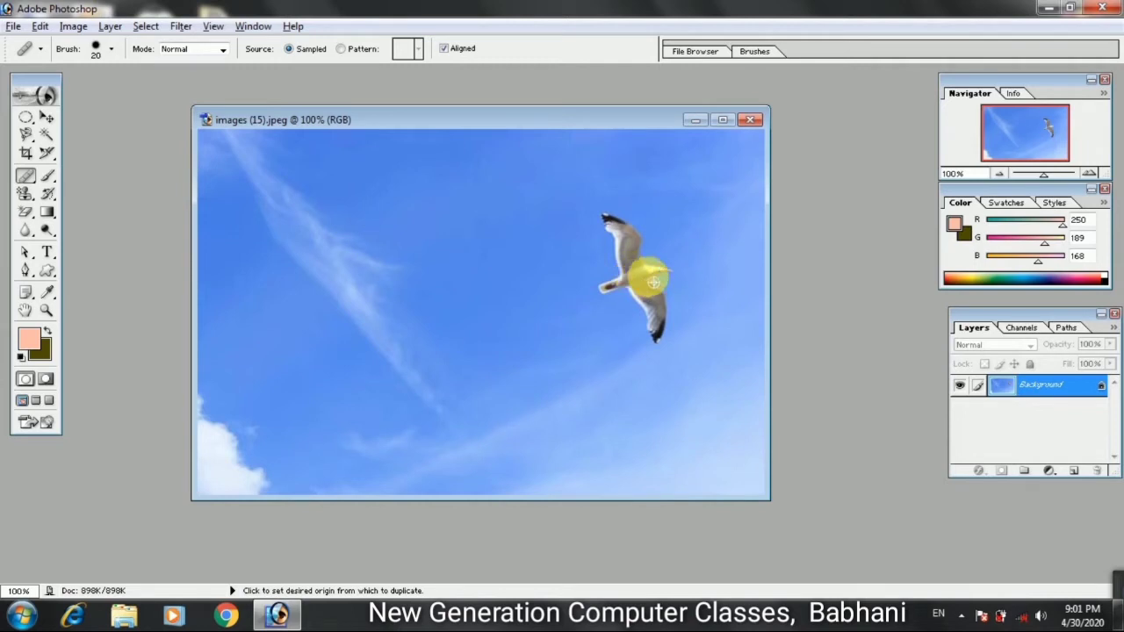
{"action": "key", "text": "alt"}
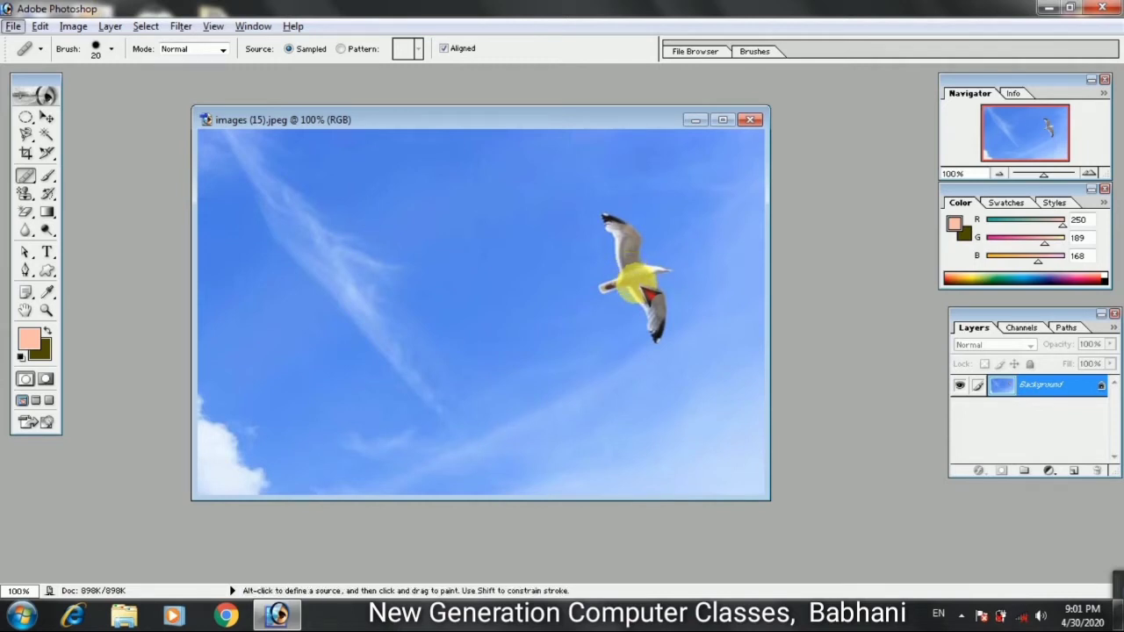
{"action": "key", "text": "alt"}
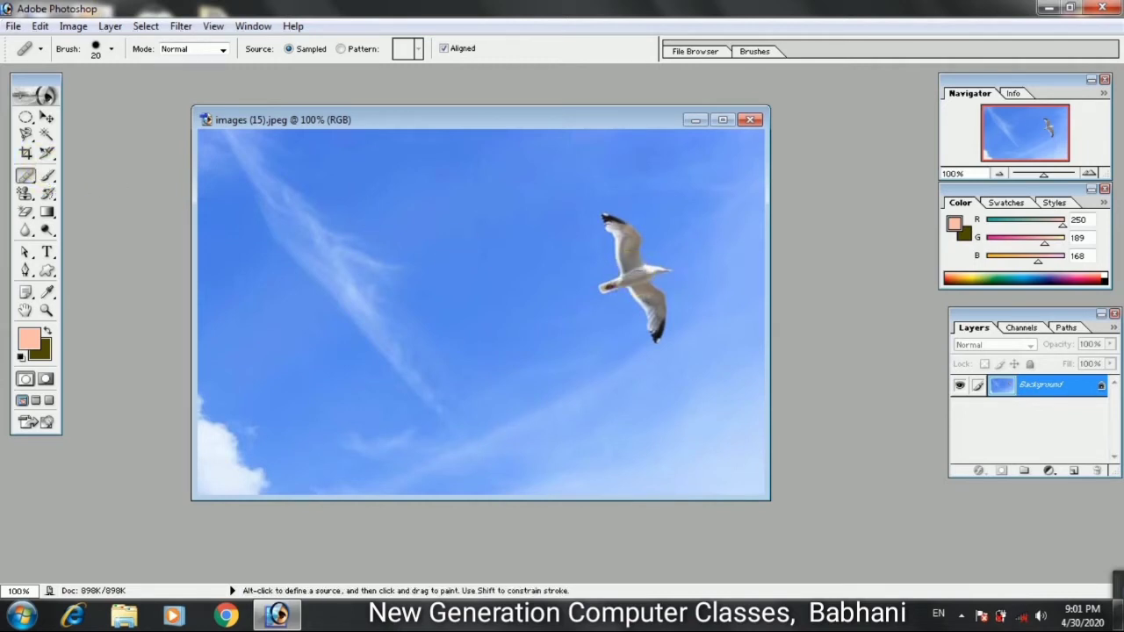
{"action": "key", "text": "alt+space"}
{"action": "mouse_move", "coordinate": [504, 186]}
{"action": "left_mouse_down"}
{"action": "mouse_move", "coordinate": [494, 143]}
{"action": "mouse_move", "coordinate": [475, 151]}
{"action": "mouse_move", "coordinate": [483, 171]}
{"action": "mouse_move", "coordinate": [481, 147]}
{"action": "mouse_move", "coordinate": [500, 172]}
{"action": "mouse_move", "coordinate": [480, 131]}
{"action": "mouse_move", "coordinate": [531, 202]}
{"action": "mouse_move", "coordinate": [534, 244]}
{"action": "mouse_move", "coordinate": [527, 167]}
{"action": "left_mouse_up"}
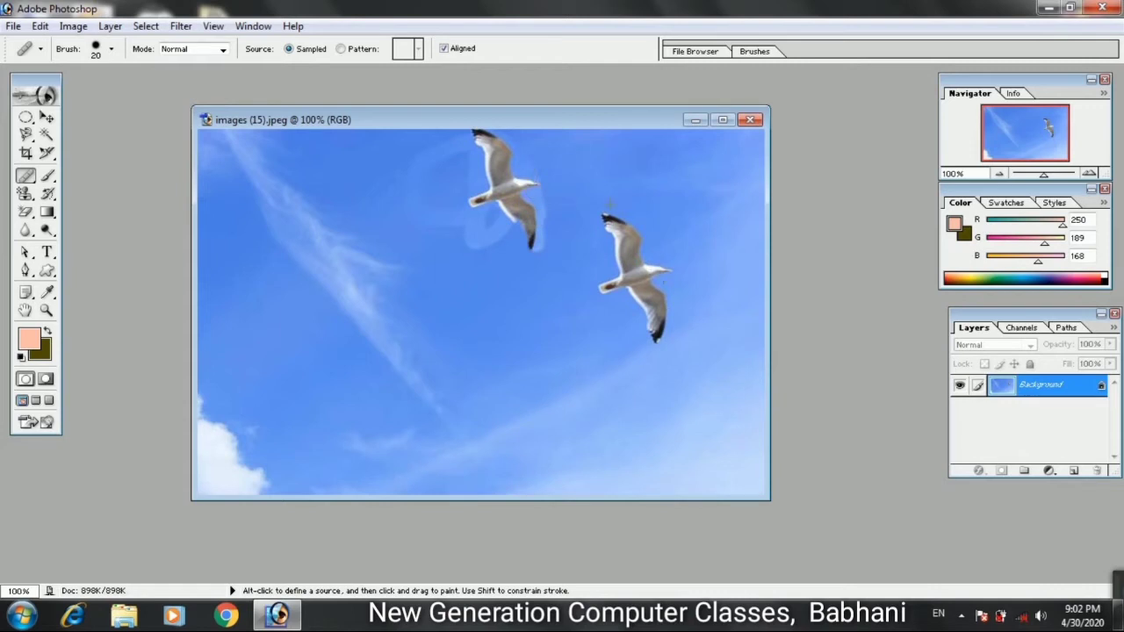
{"action": "mouse_move", "coordinate": [453, 211]}
{"action": "left_mouse_down"}
{"action": "mouse_move", "coordinate": [474, 211]}
{"action": "mouse_move", "coordinate": [505, 255]}
{"action": "mouse_move", "coordinate": [527, 185]}
{"action": "left_mouse_up"}
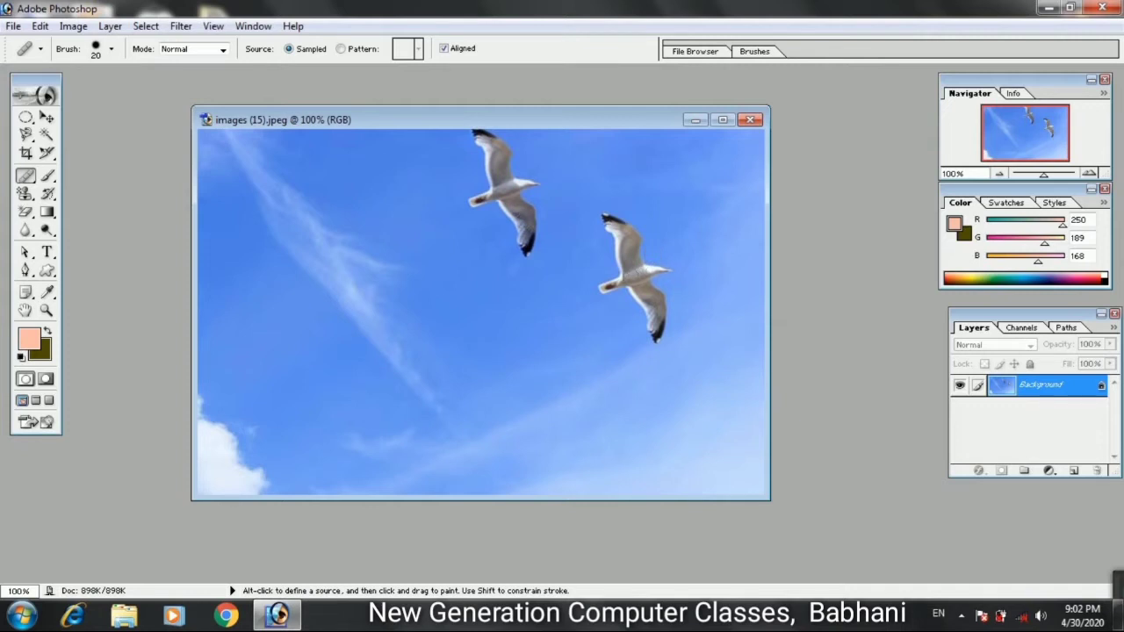
Resample the original seagull and paint another copy near the image's top edge, above and slightly right of the original bird.
{"action": "left_click", "coordinate": [632, 278], "text": "alt"}
{"action": "left_click", "coordinate": [512, 194], "text": "alt"}
{"action": "mouse_move", "coordinate": [654, 147]}
{"action": "left_mouse_down"}
{"action": "mouse_move", "coordinate": [680, 211]}
{"action": "mouse_move", "coordinate": [696, 195]}
{"action": "mouse_move", "coordinate": [679, 151]}
{"action": "mouse_move", "coordinate": [656, 141]}
{"action": "mouse_move", "coordinate": [635, 189]}
{"action": "mouse_move", "coordinate": [683, 235]}
{"action": "mouse_move", "coordinate": [732, 216]}
{"action": "left_mouse_up"}
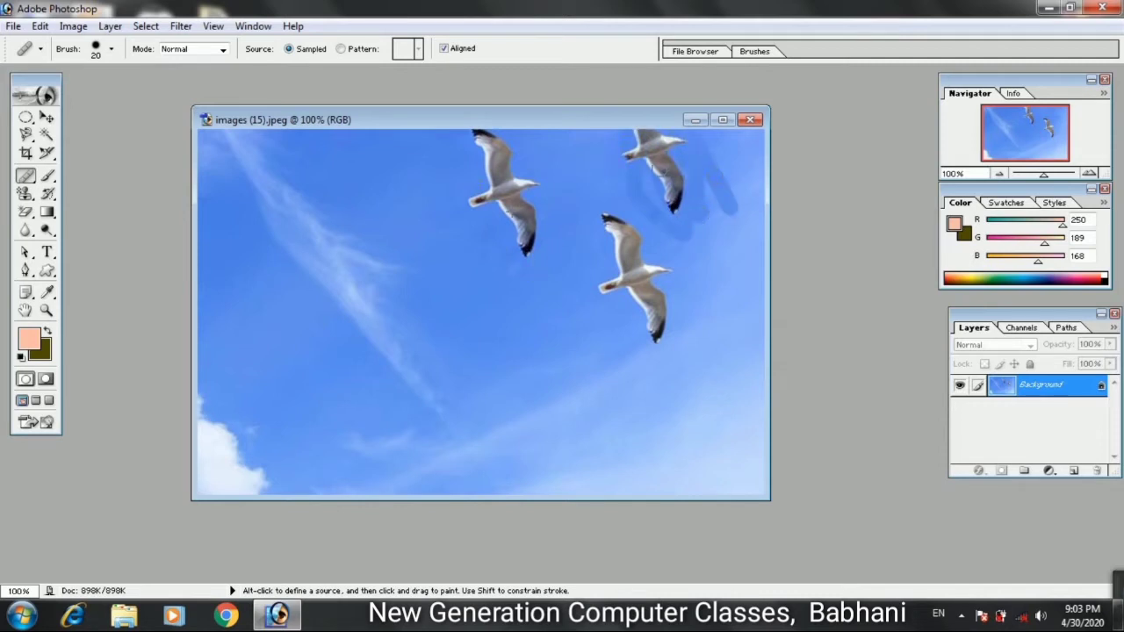
{"action": "key", "text": "ctrl+alt+z"}
{"action": "key", "text": "ctrl+alt+z"}
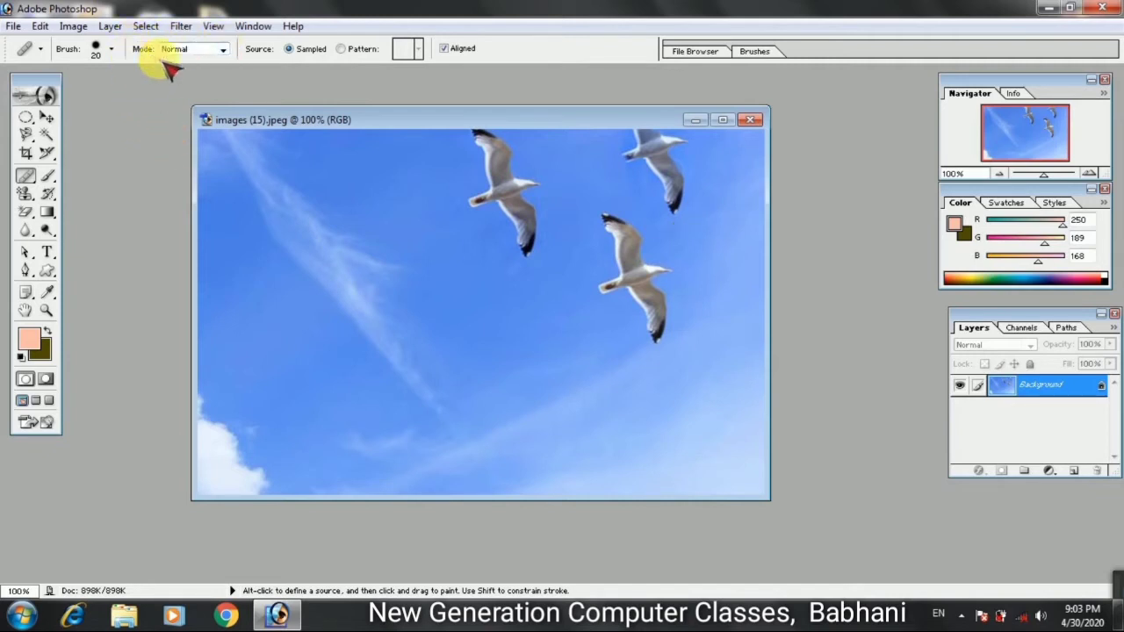
Set the Healing Brush mode to Darken and paint a copy of the original seagull left of the other birds.
{"action": "left_click", "coordinate": [225, 51]}
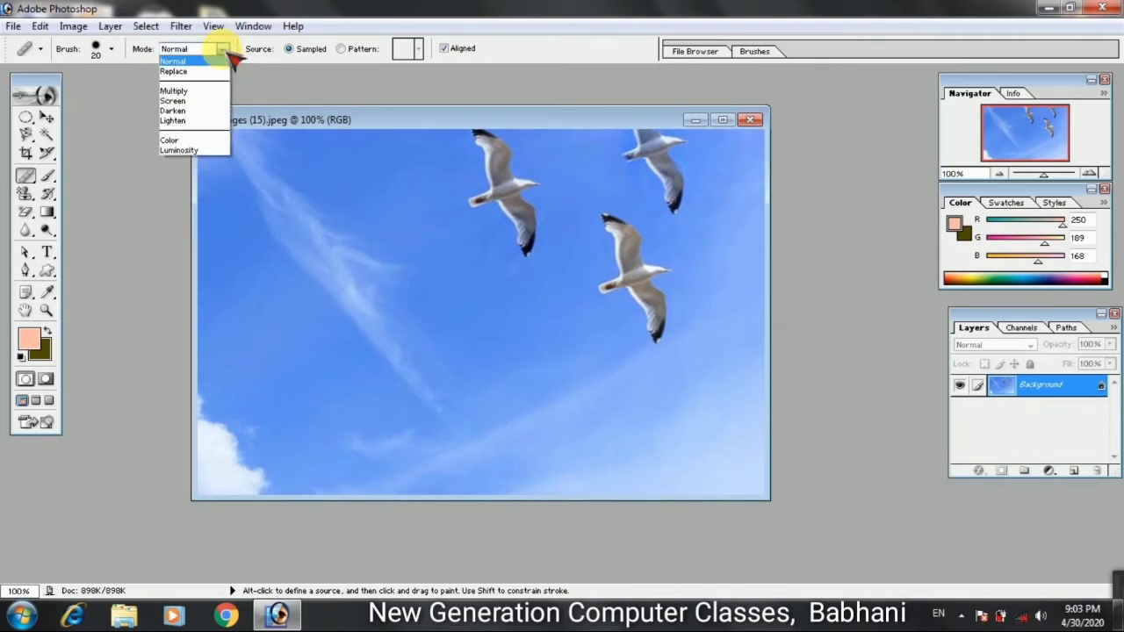
{"action": "left_click", "coordinate": [184, 111]}
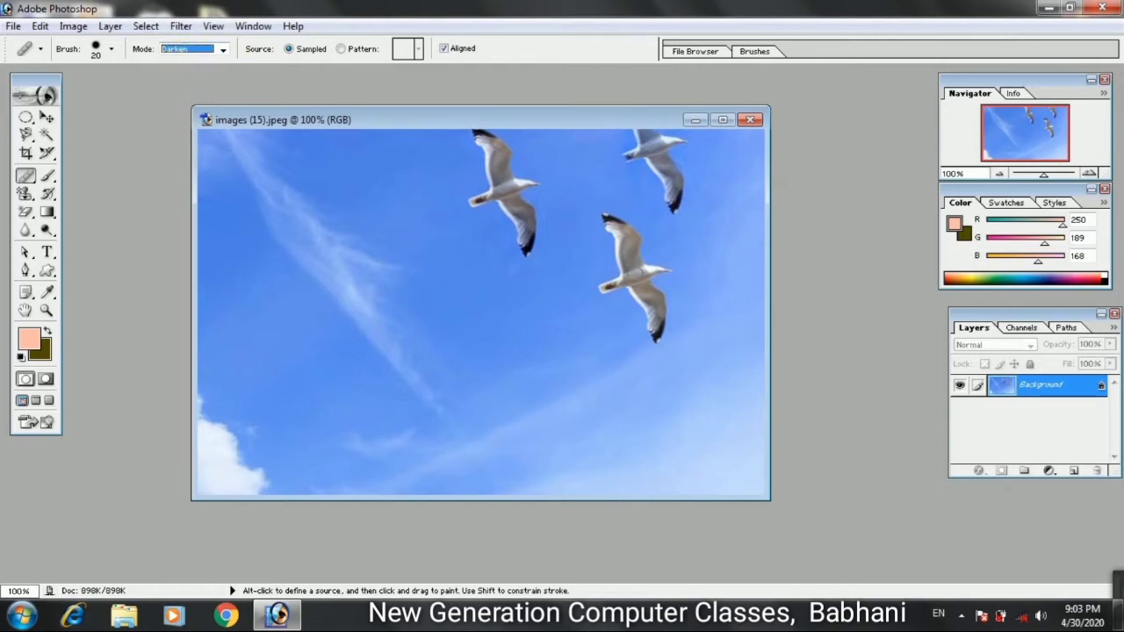
{"action": "left_click", "coordinate": [642, 279], "text": "alt"}
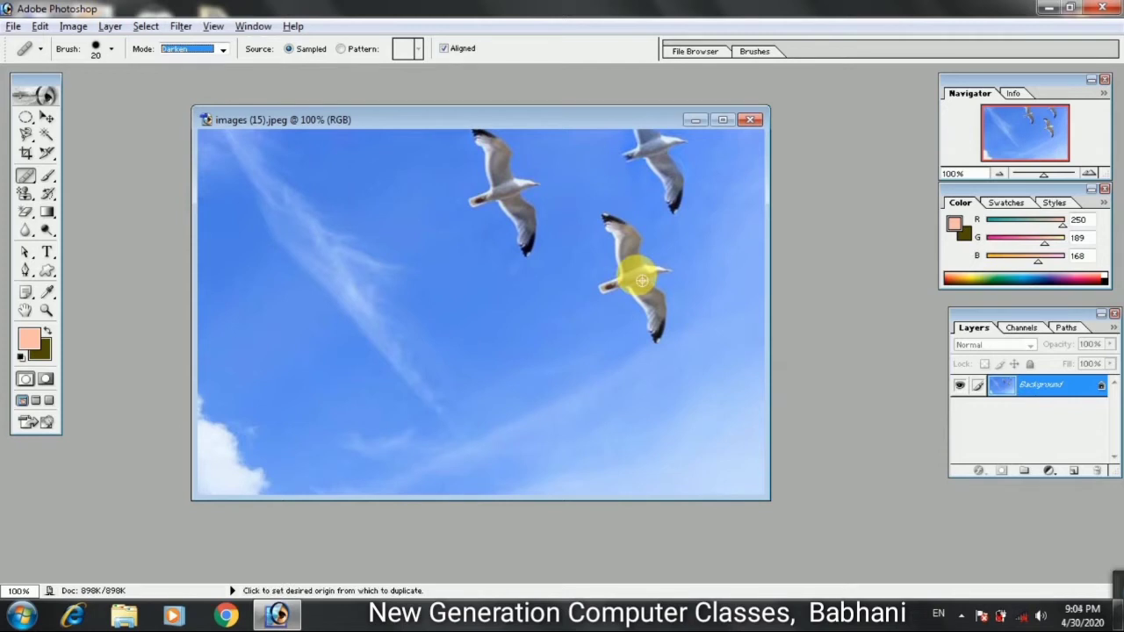
{"action": "mouse_move", "coordinate": [382, 226]}
{"action": "left_mouse_down"}
{"action": "mouse_move", "coordinate": [397, 292]}
{"action": "mouse_move", "coordinate": [401, 192]}
{"action": "mouse_move", "coordinate": [382, 292]}
{"action": "mouse_move", "coordinate": [409, 260]}
{"action": "left_mouse_up"}
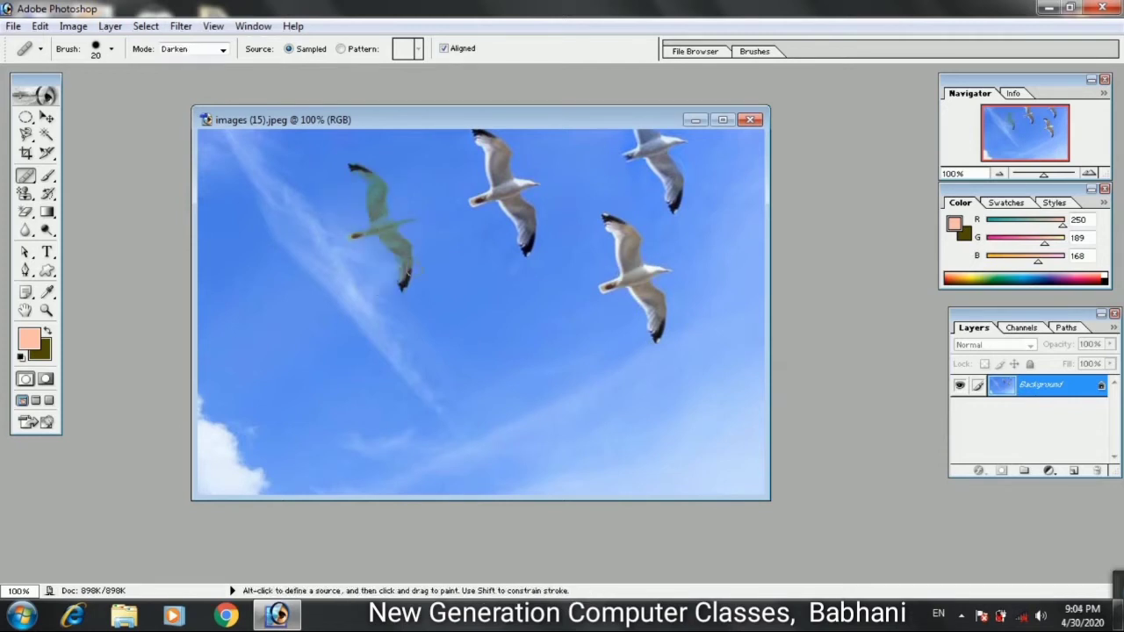
Set the Healing Brush mode to Lighten and paint a copy of the original seagull just to its left.
{"action": "left_click", "coordinate": [221, 50]}
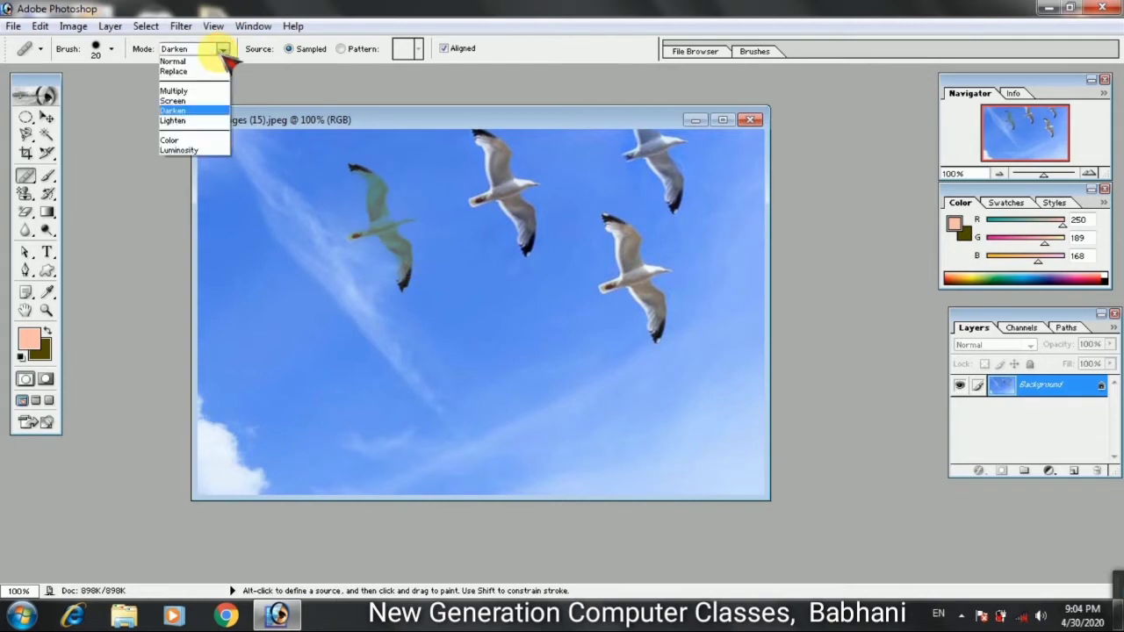
{"action": "left_click", "coordinate": [203, 121]}
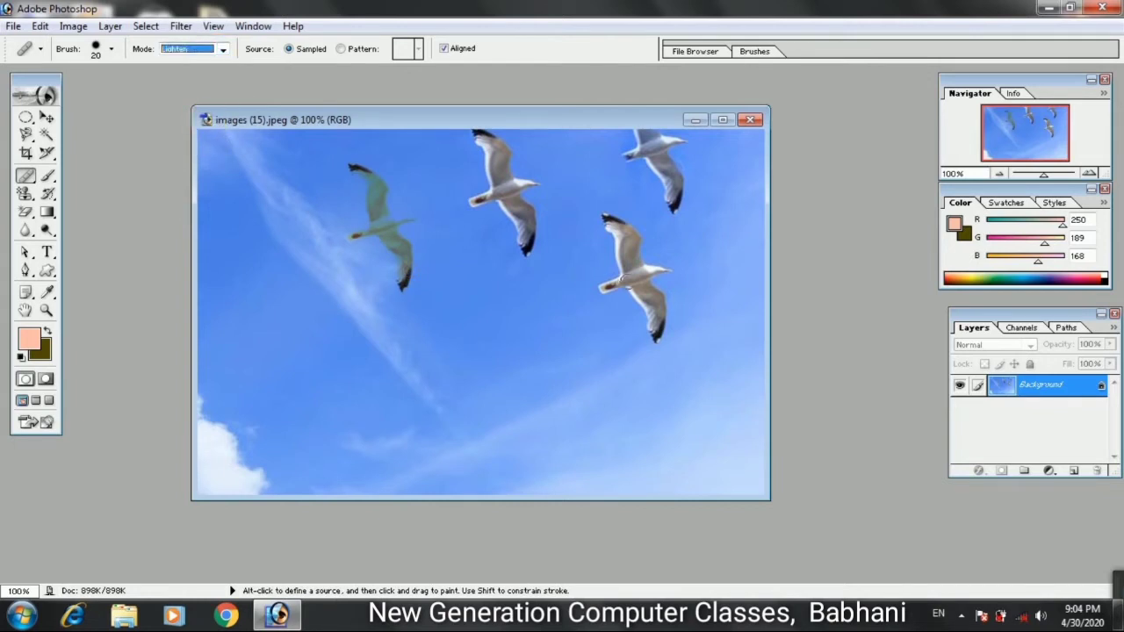
{"action": "left_click", "coordinate": [632, 287], "text": "alt"}
{"action": "left_click", "coordinate": [632, 286]}
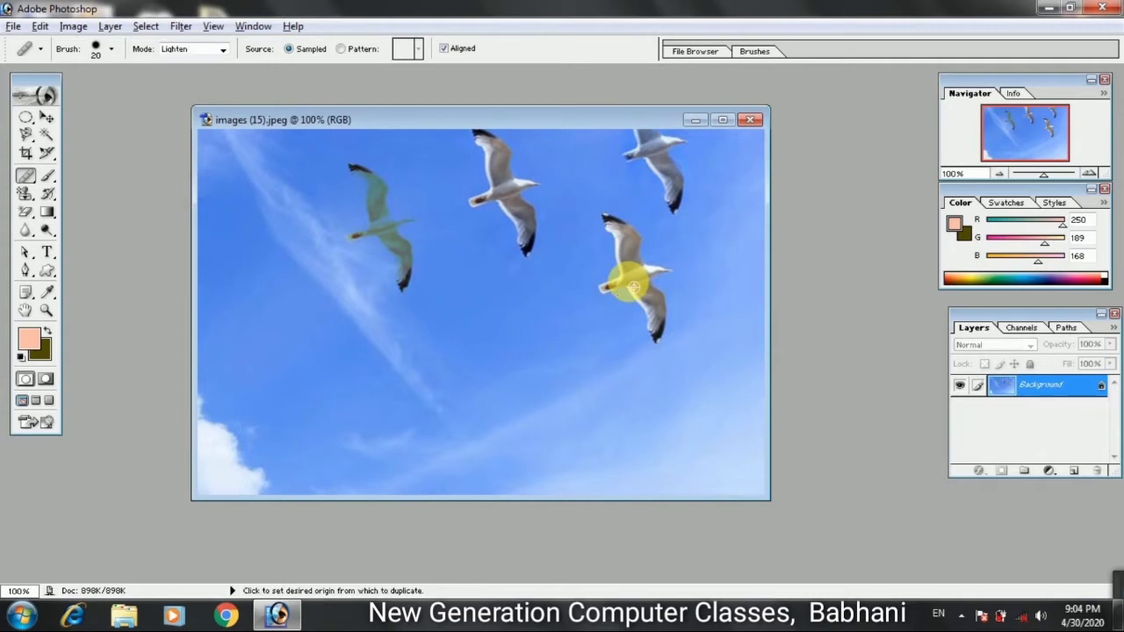
{"action": "mouse_move", "coordinate": [516, 291]}
{"action": "left_mouse_down"}
{"action": "mouse_move", "coordinate": [466, 374]}
{"action": "mouse_move", "coordinate": [515, 308]}
{"action": "mouse_move", "coordinate": [503, 262]}
{"action": "mouse_move", "coordinate": [522, 318]}
{"action": "mouse_move", "coordinate": [485, 231]}
{"action": "mouse_move", "coordinate": [510, 265]}
{"action": "mouse_move", "coordinate": [507, 221]}
{"action": "mouse_move", "coordinate": [535, 320]}
{"action": "mouse_move", "coordinate": [540, 295]}
{"action": "mouse_move", "coordinate": [557, 292]}
{"action": "mouse_move", "coordinate": [568, 359]}
{"action": "left_mouse_up"}
{"action": "key", "text": "ctrl+z"}
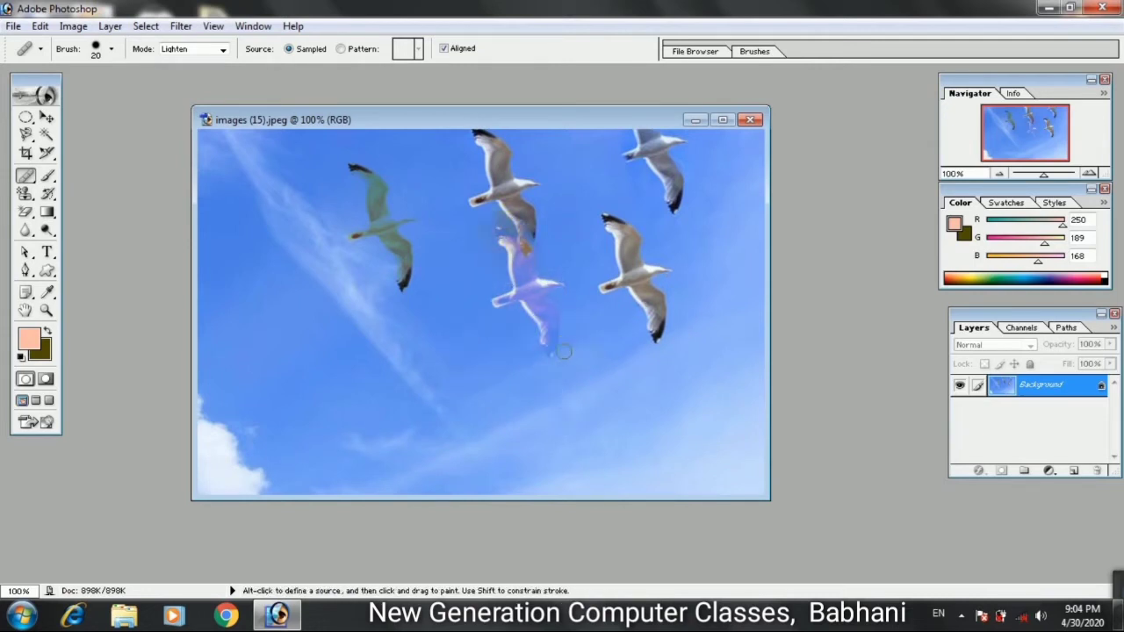
{"action": "left_click", "coordinate": [167, 147]}
{"action": "left_click", "coordinate": [224, 51]}
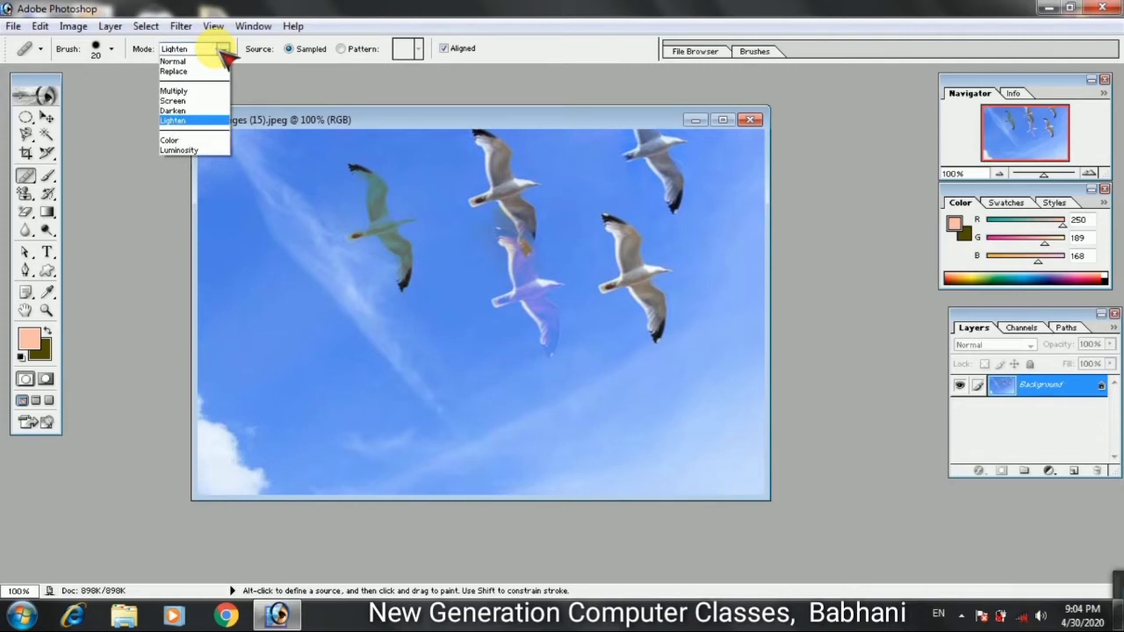
{"action": "left_click", "coordinate": [224, 50]}
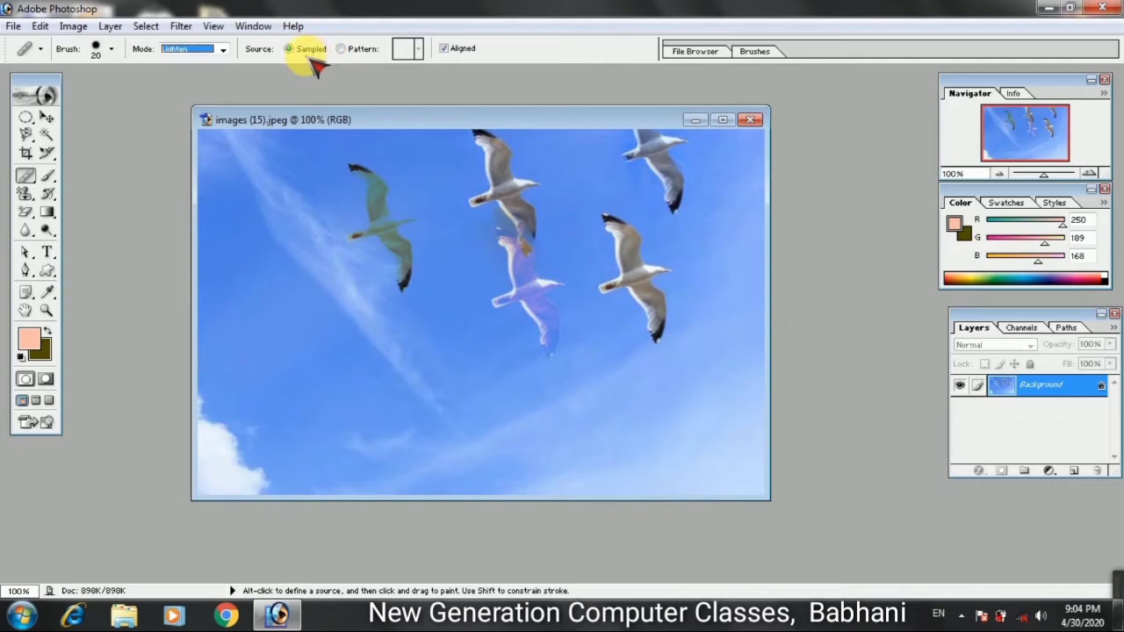
Switch the Healing Brush source to Pattern, choose the checkerboard pattern, and paint a patch left of the darkened bird in Lighten mode.
{"action": "left_click", "coordinate": [358, 56]}
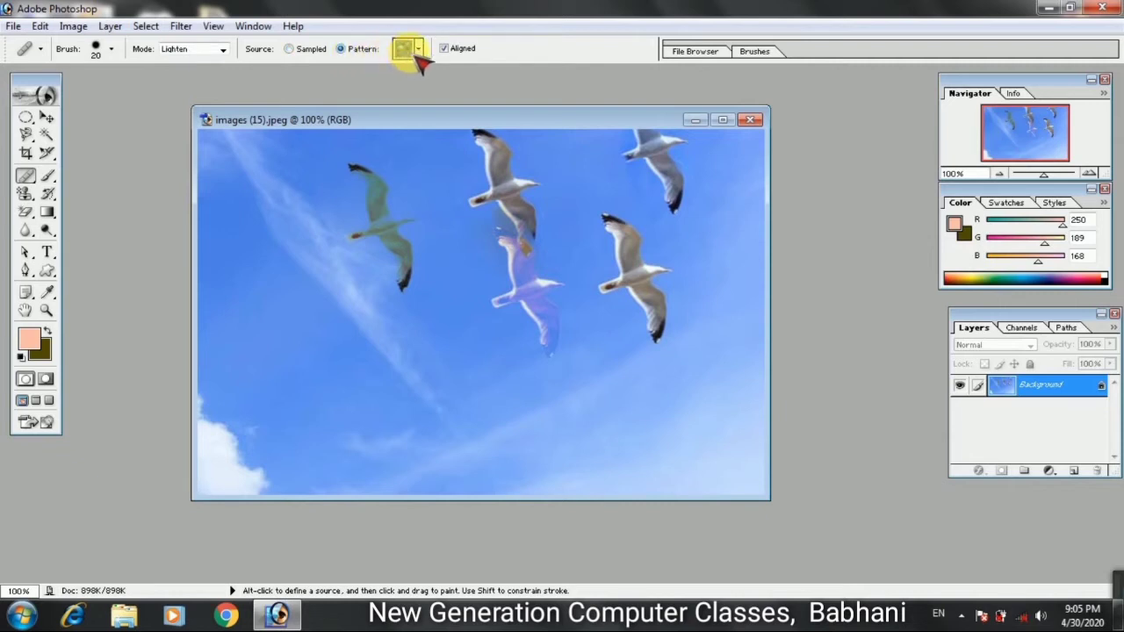
{"action": "left_click", "coordinate": [419, 49]}
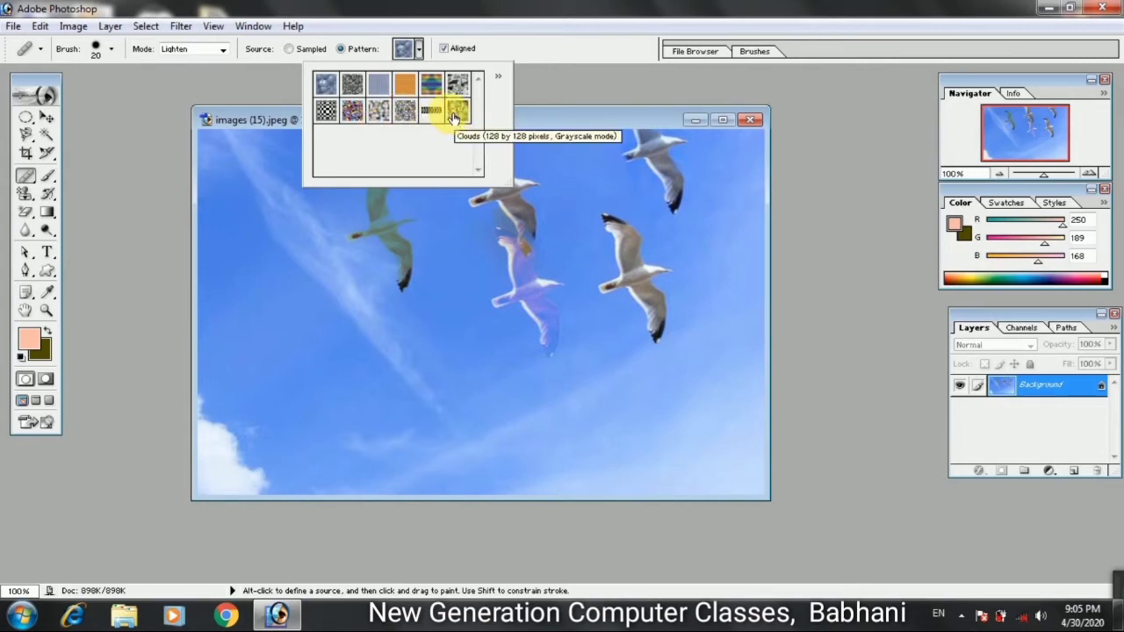
{"action": "left_click", "coordinate": [339, 118]}
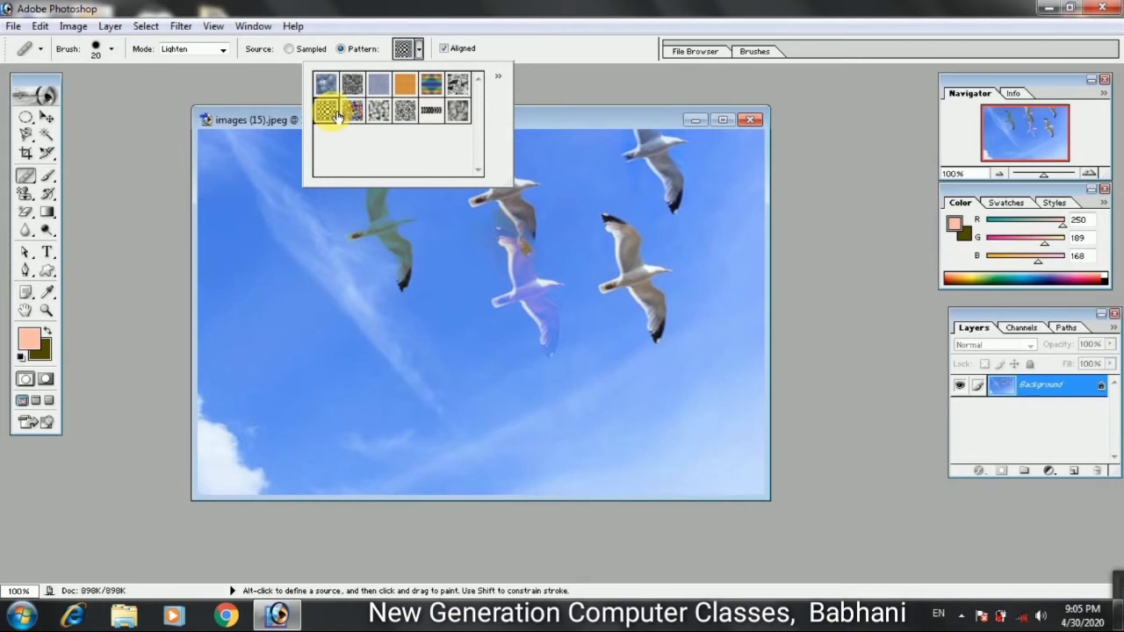
{"action": "left_click", "coordinate": [271, 199]}
{"action": "mouse_move", "coordinate": [272, 192]}
{"action": "left_mouse_down"}
{"action": "mouse_move", "coordinate": [288, 280]}
{"action": "mouse_move", "coordinate": [272, 181]}
{"action": "mouse_move", "coordinate": [305, 269]}
{"action": "mouse_move", "coordinate": [263, 180]}
{"action": "mouse_move", "coordinate": [282, 281]}
{"action": "mouse_move", "coordinate": [259, 174]}
{"action": "mouse_move", "coordinate": [309, 235]}
{"action": "left_mouse_up"}
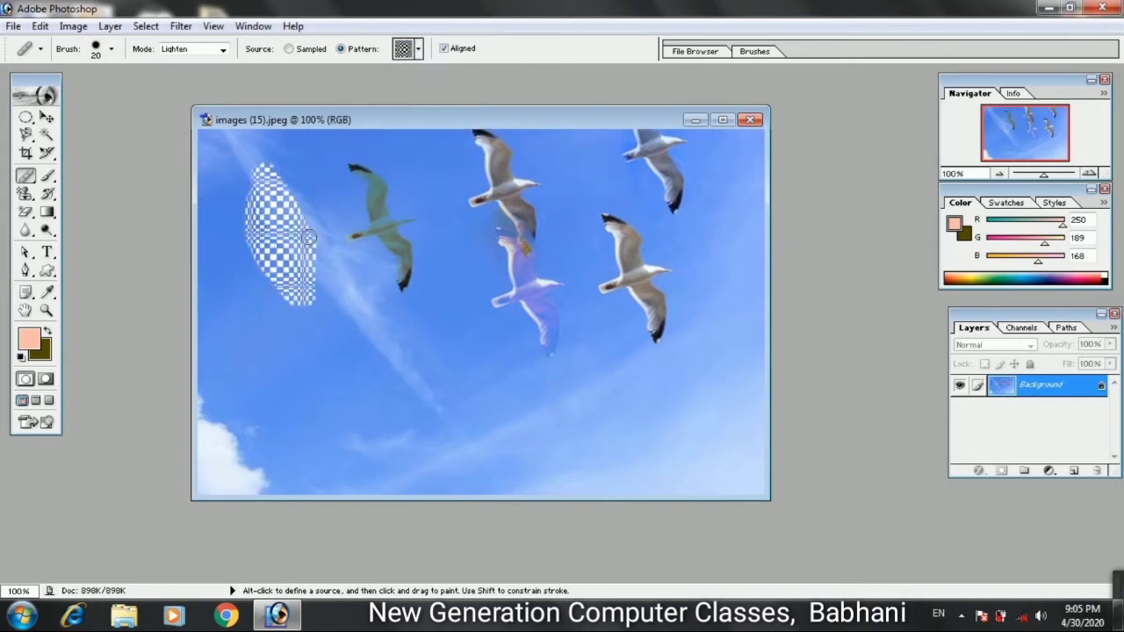
Set the Healing Brush mode to Darken and paint a second checkerboard patch below the darkened bird.
{"action": "left_click", "coordinate": [223, 49]}
{"action": "left_click", "coordinate": [205, 109]}
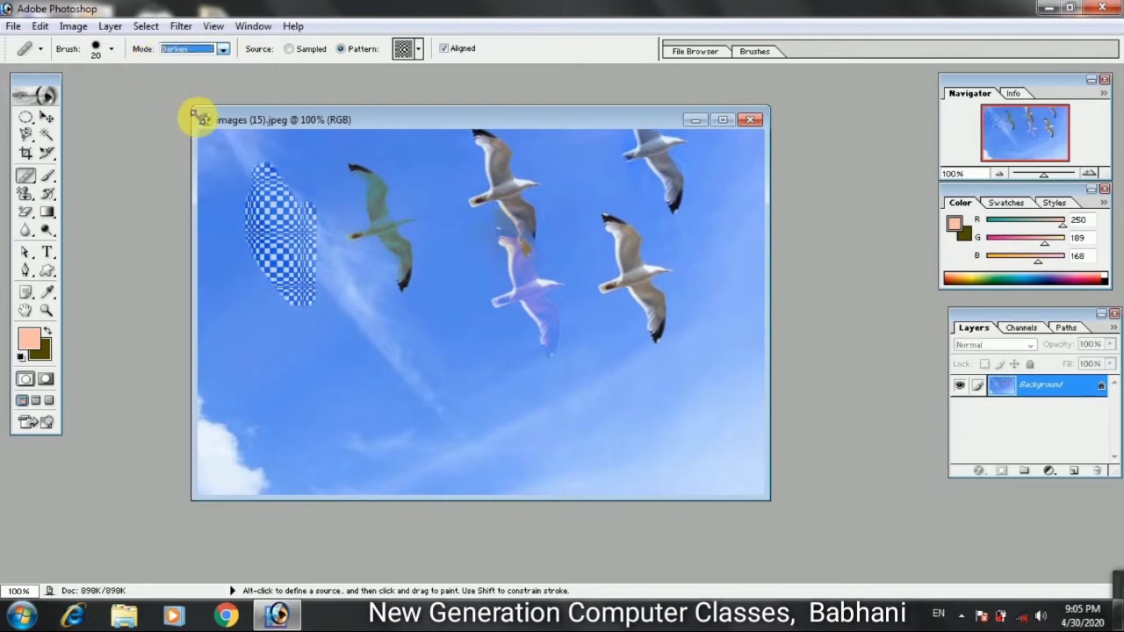
{"action": "mouse_move", "coordinate": [364, 344]}
{"action": "left_mouse_down"}
{"action": "mouse_move", "coordinate": [349, 392]}
{"action": "mouse_move", "coordinate": [383, 377]}
{"action": "mouse_move", "coordinate": [379, 336]}
{"action": "mouse_move", "coordinate": [373, 369]}
{"action": "left_mouse_up"}
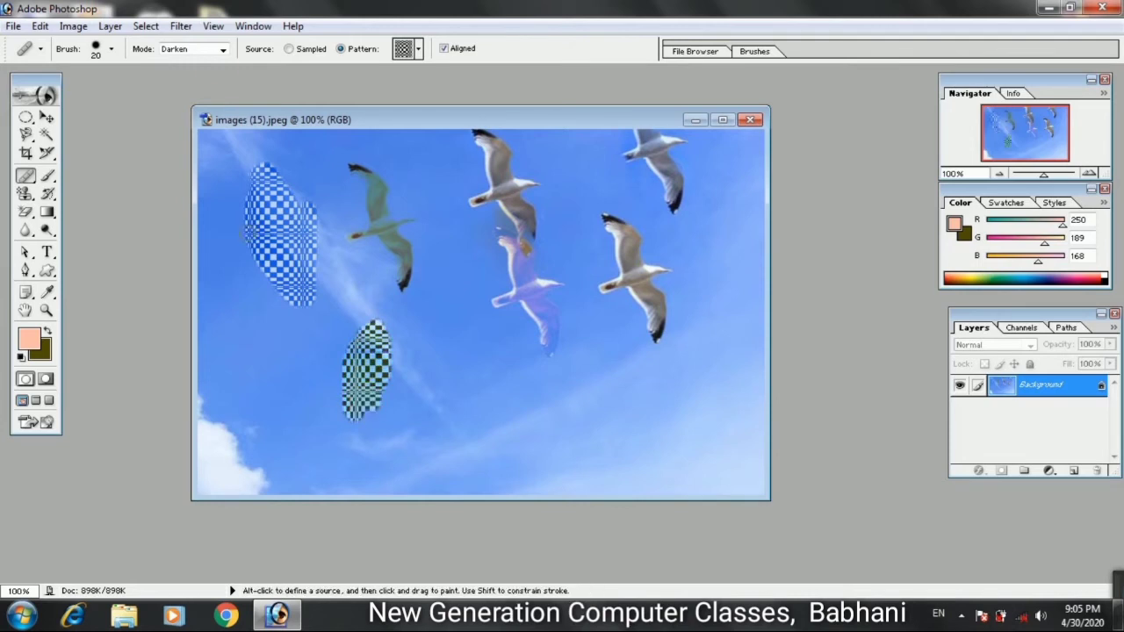
Set the Healing Brush mode to Normal and paint a third checkerboard patch right of the Darken-mode patch.
{"action": "left_click", "coordinate": [223, 50]}
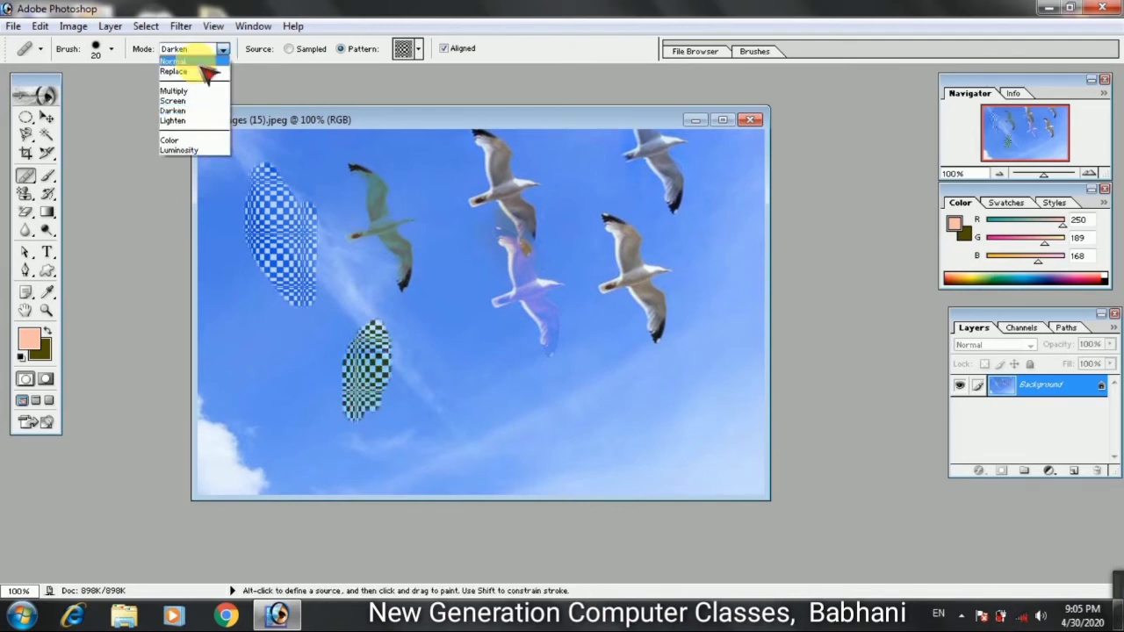
{"action": "left_click", "coordinate": [180, 60]}
{"action": "mouse_move", "coordinate": [444, 342]}
{"action": "left_mouse_down"}
{"action": "mouse_move", "coordinate": [446, 429]}
{"action": "mouse_move", "coordinate": [452, 333]}
{"action": "mouse_move", "coordinate": [469, 451]}
{"action": "mouse_move", "coordinate": [439, 354]}
{"action": "mouse_move", "coordinate": [456, 444]}
{"action": "left_mouse_up"}
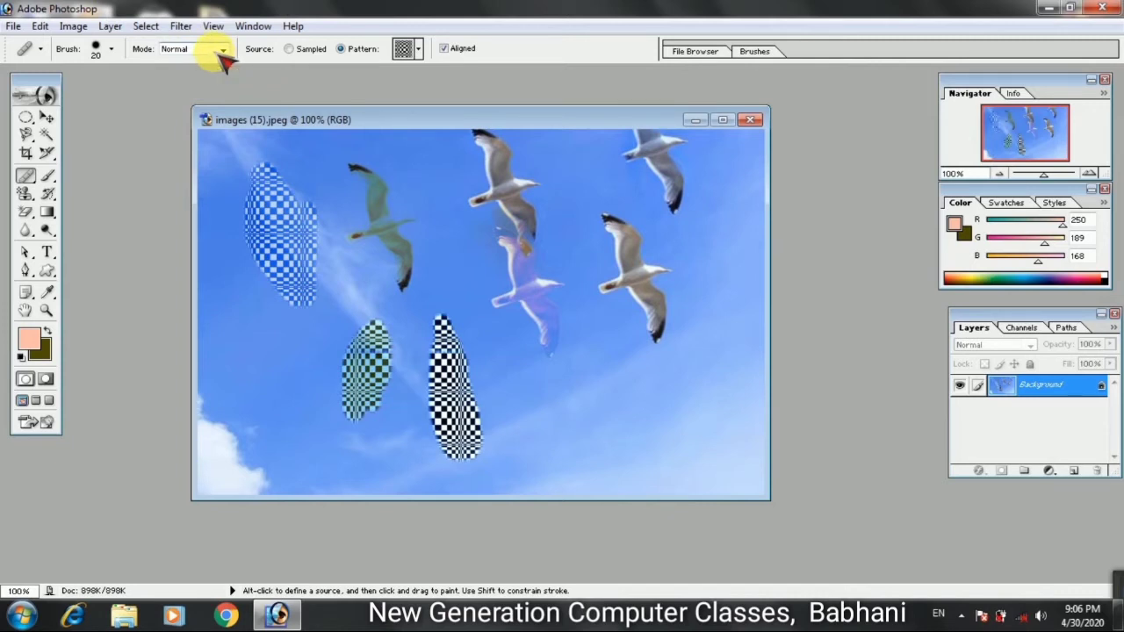
Minimize the seagull image and open download.jpg, the close-up of a face with blemishes.
{"action": "left_click", "coordinate": [695, 120]}
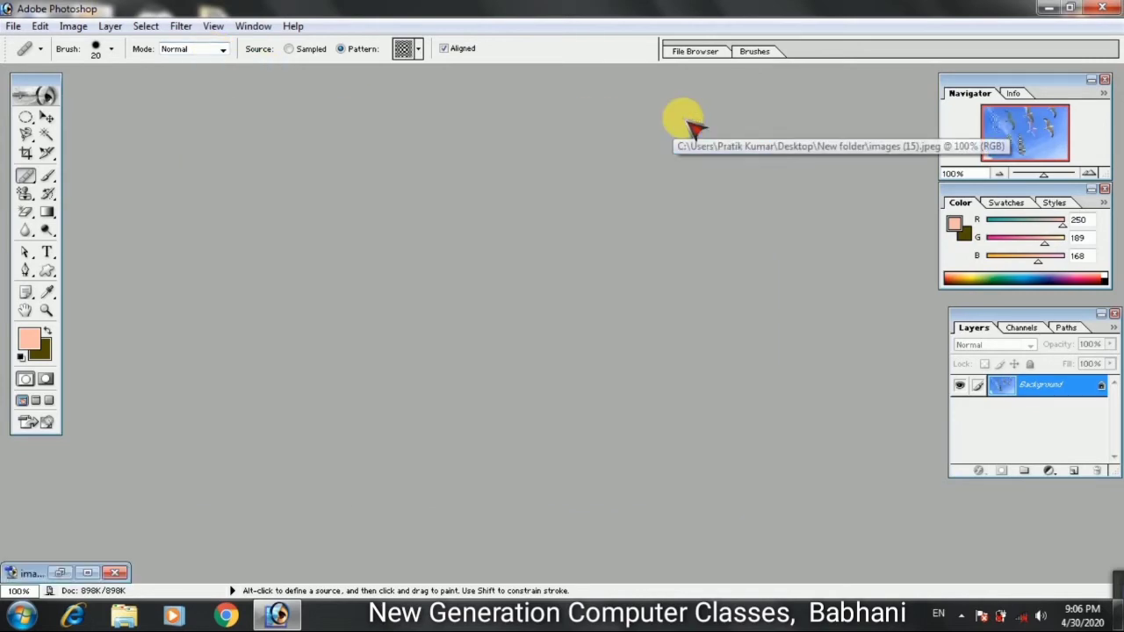
{"action": "double_click", "coordinate": [515, 196]}
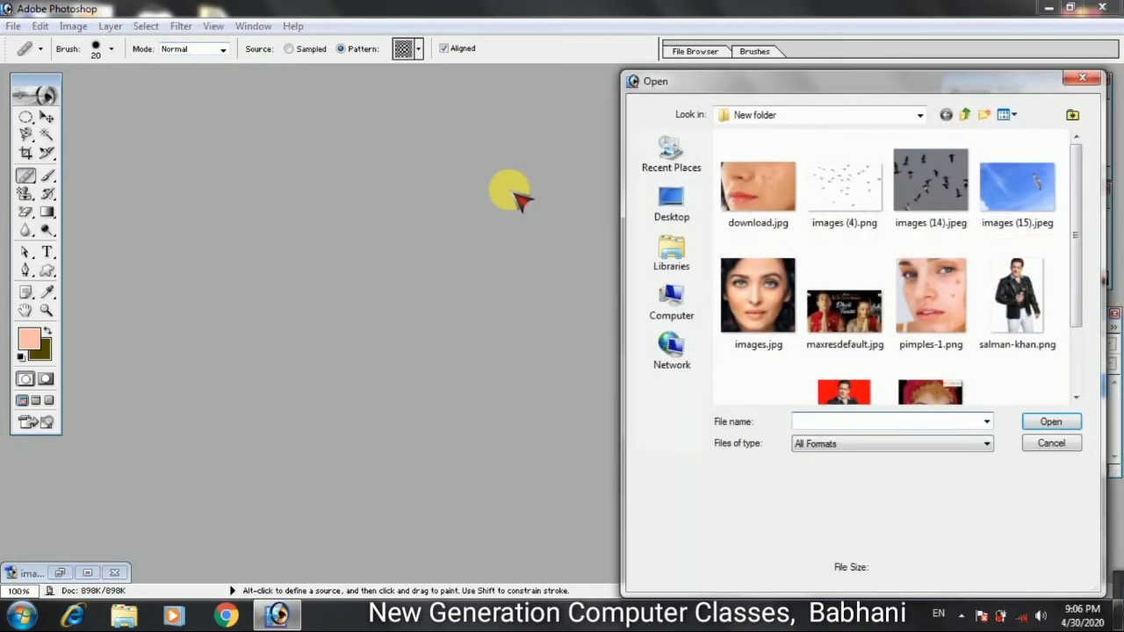
{"action": "left_click", "coordinate": [758, 188]}
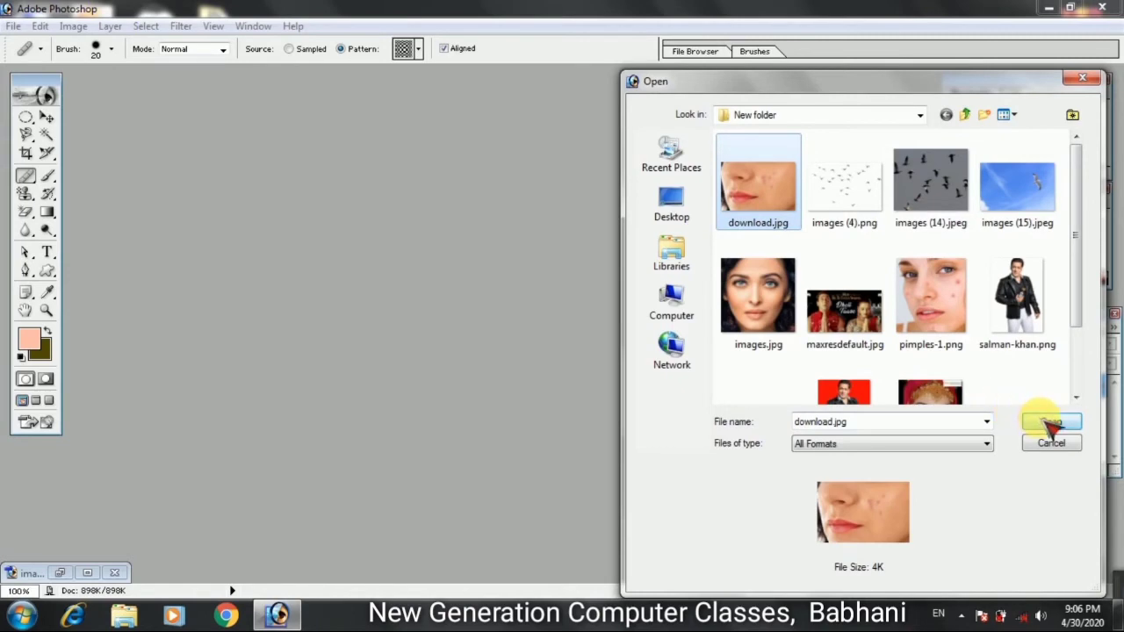
{"action": "left_click", "coordinate": [1051, 423]}
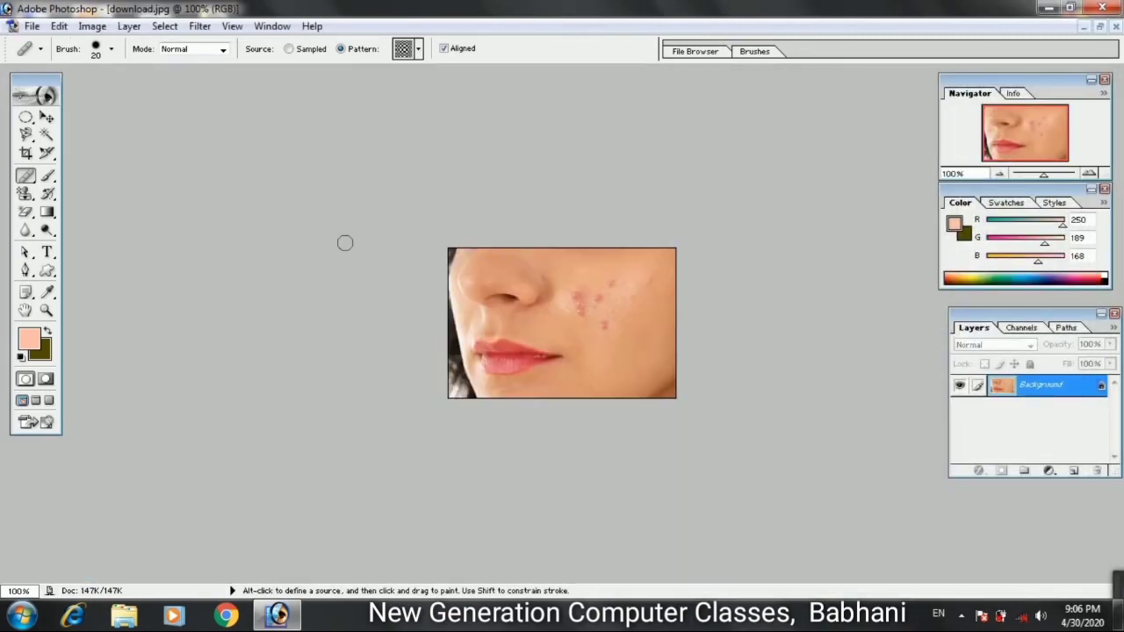
{"action": "left_click", "coordinate": [348, 248], "text": "ctrl"}
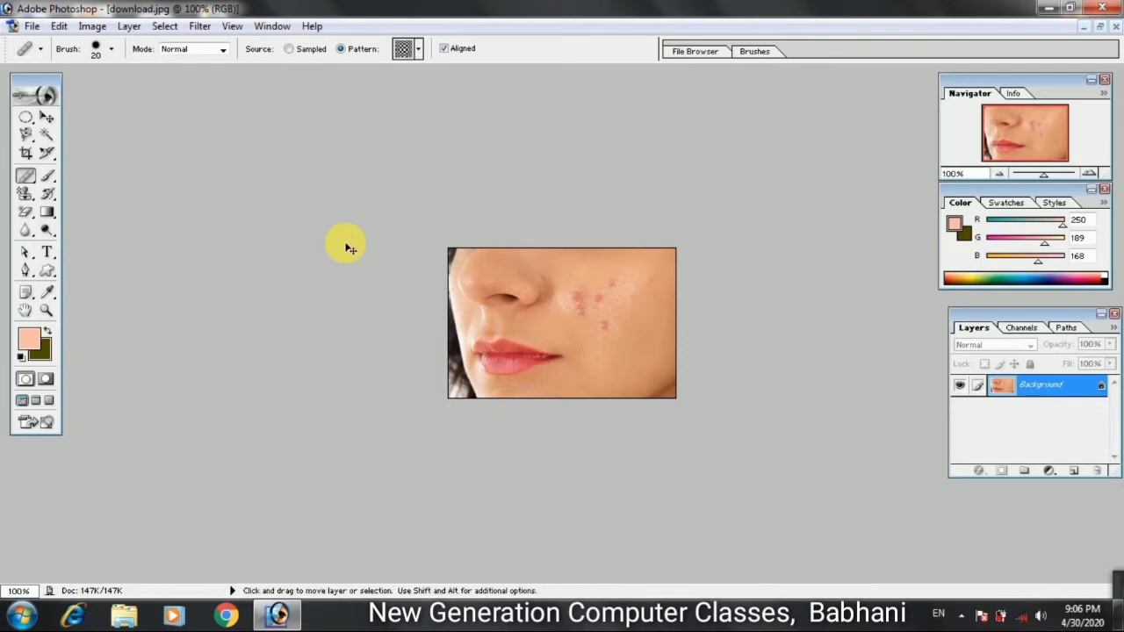
Try a Healing Brush diameter of 188 px, and reduce it to 25 px.
{"action": "key", "text": "ctrl+plus"}
{"action": "key", "text": "ctrl+plus"}
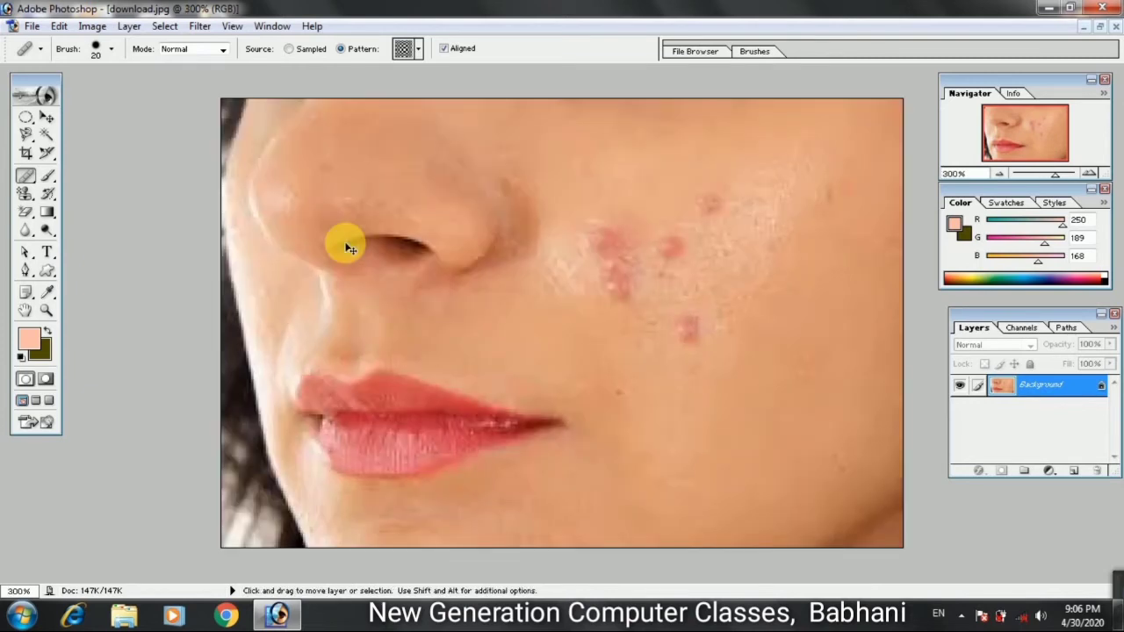
{"action": "key", "text": "ctrl+plus"}
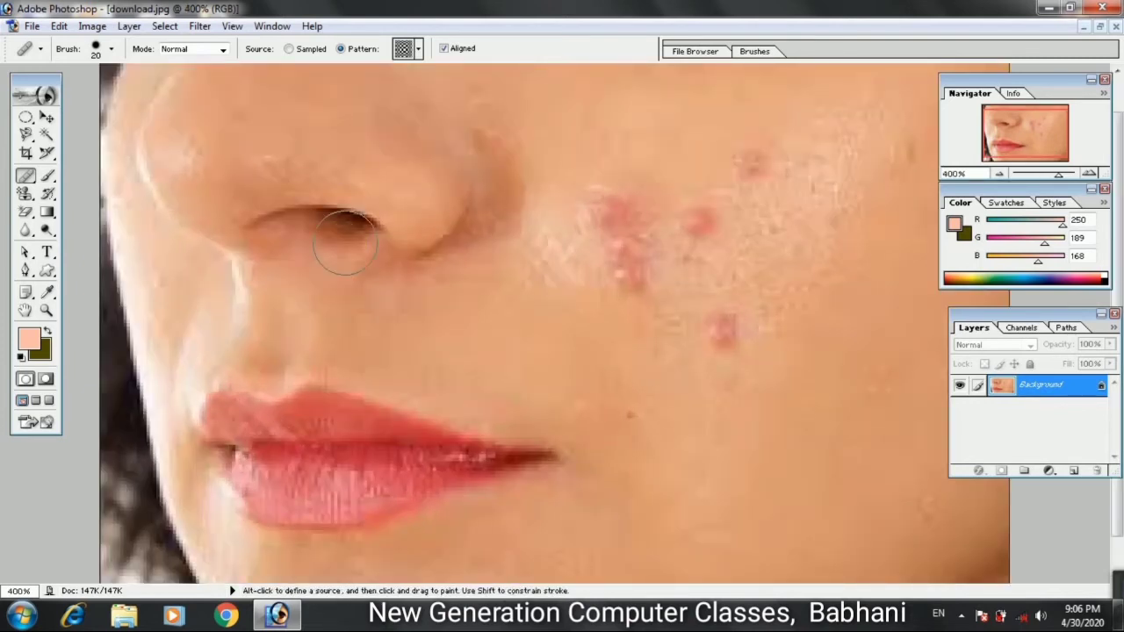
{"action": "left_click", "coordinate": [349, 248], "text": "ctrl"}
{"action": "key", "text": "ctrl+minus"}
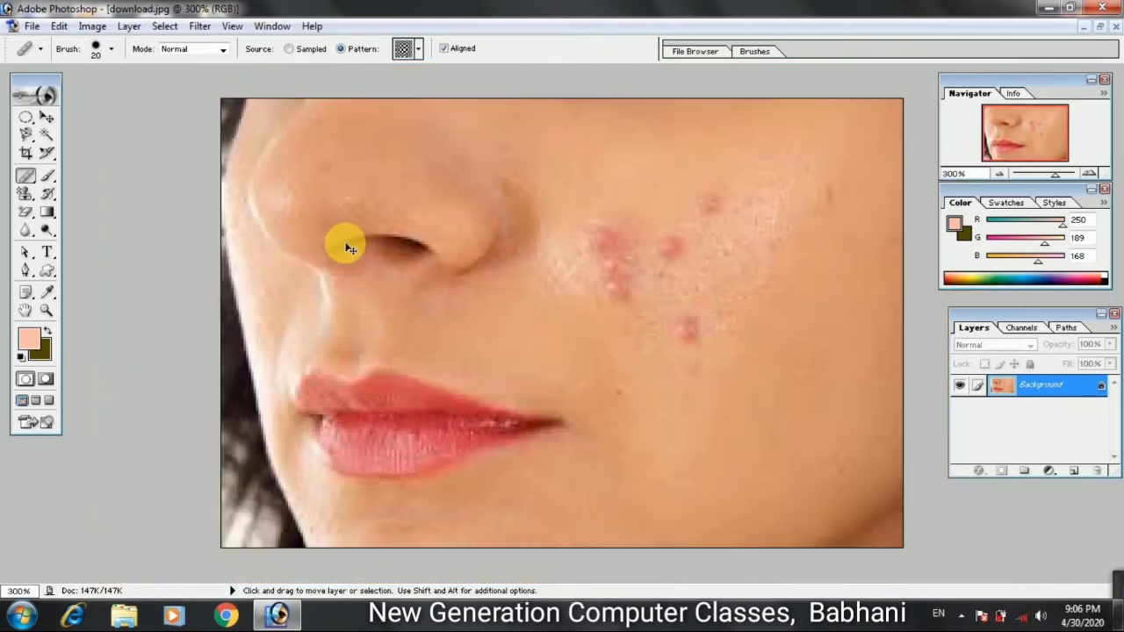
{"action": "key", "text": "ctrl+minus"}
{"action": "key", "text": "ctrl+plus"}
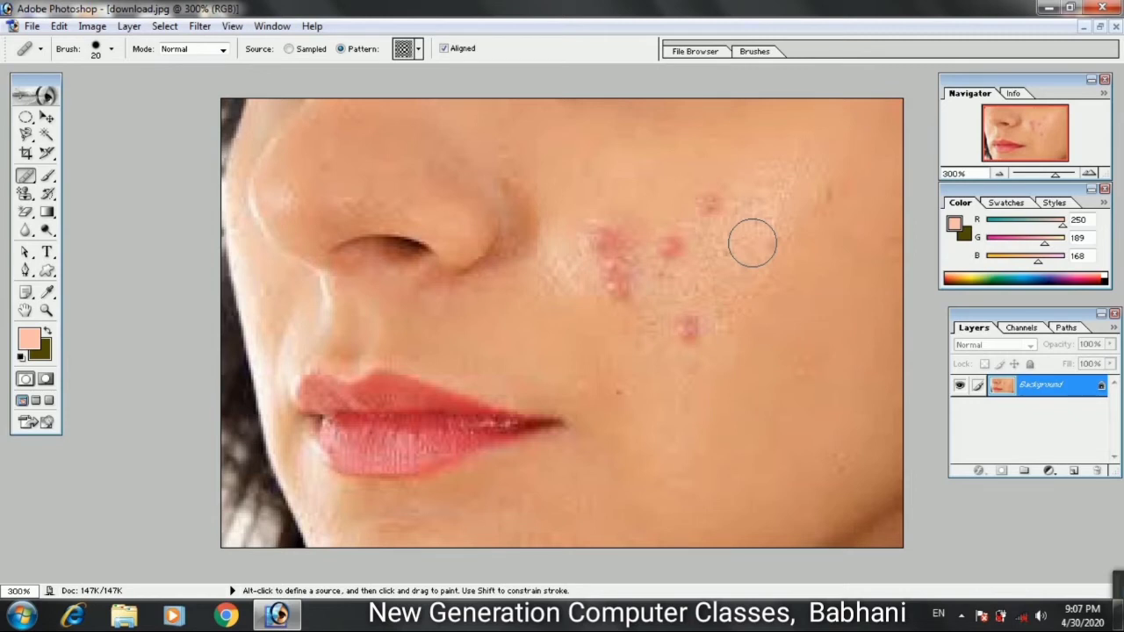
{"action": "right_click", "coordinate": [722, 279]}
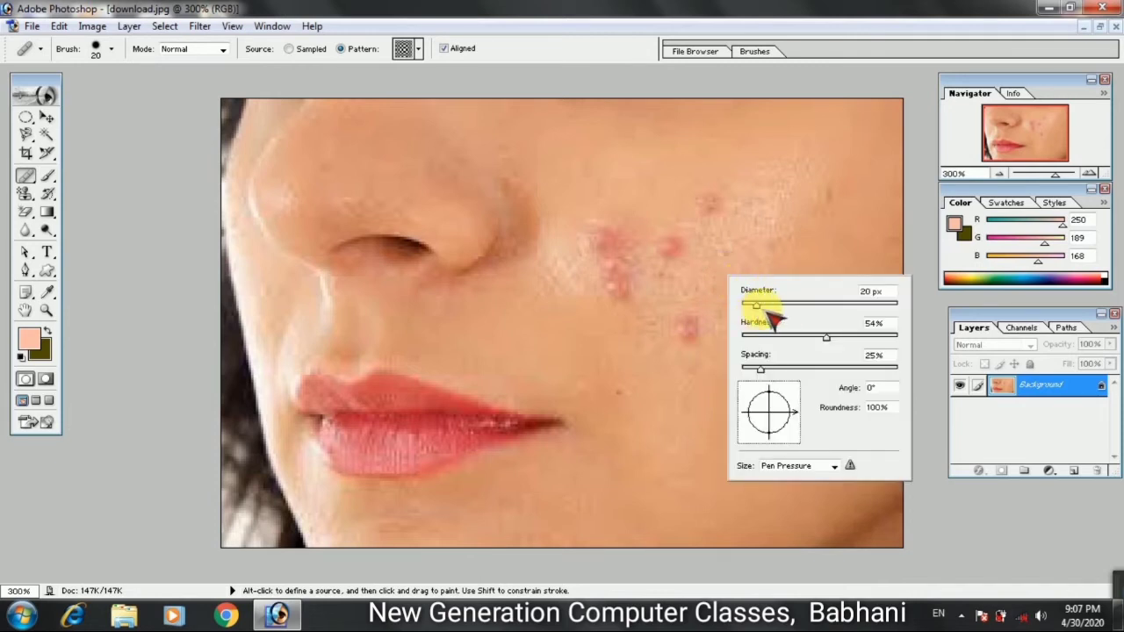
{"action": "mouse_move", "coordinate": [757, 302]}
{"action": "left_mouse_down"}
{"action": "mouse_move", "coordinate": [843, 314]}
{"action": "mouse_move", "coordinate": [761, 307]}
{"action": "mouse_move", "coordinate": [854, 305]}
{"action": "left_mouse_up"}
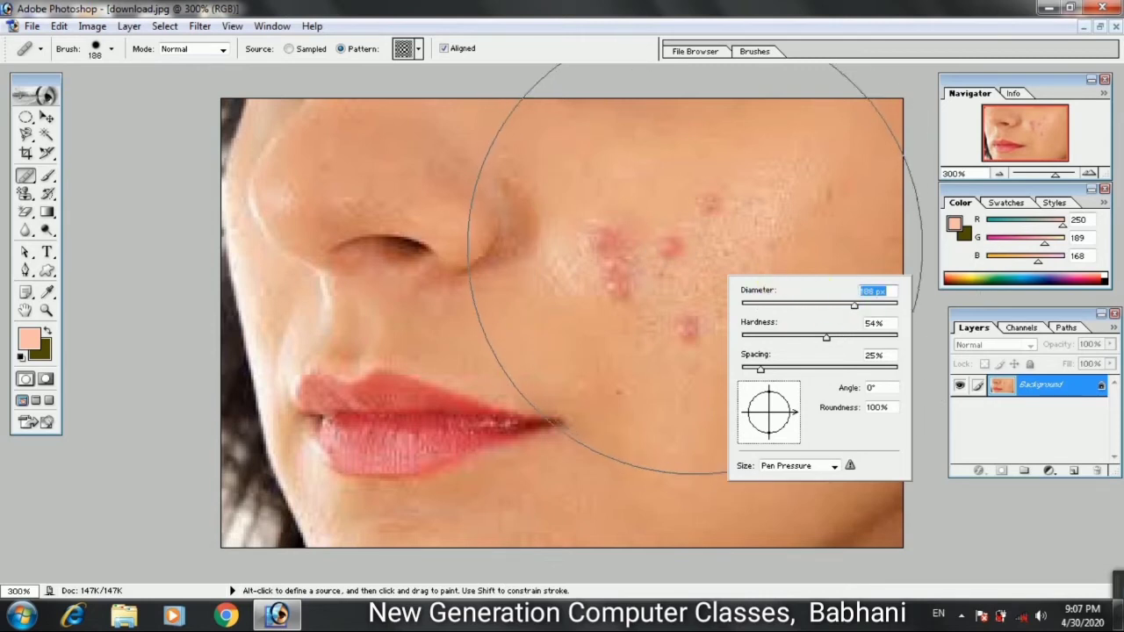
{"action": "left_click", "coordinate": [762, 305]}
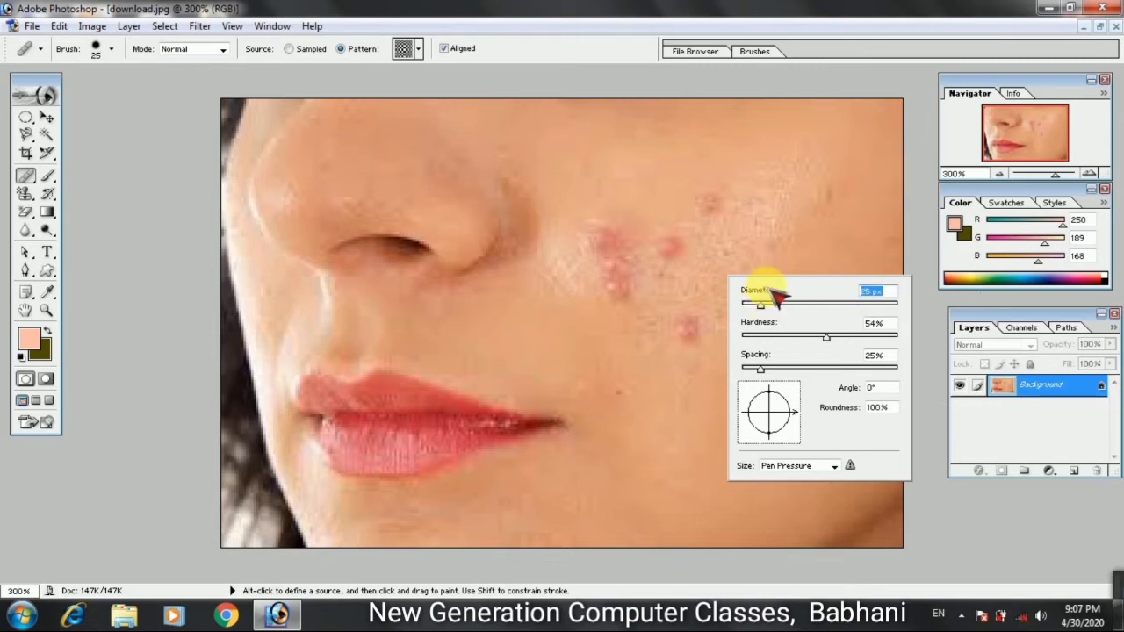
{"action": "left_click", "coordinate": [773, 241]}
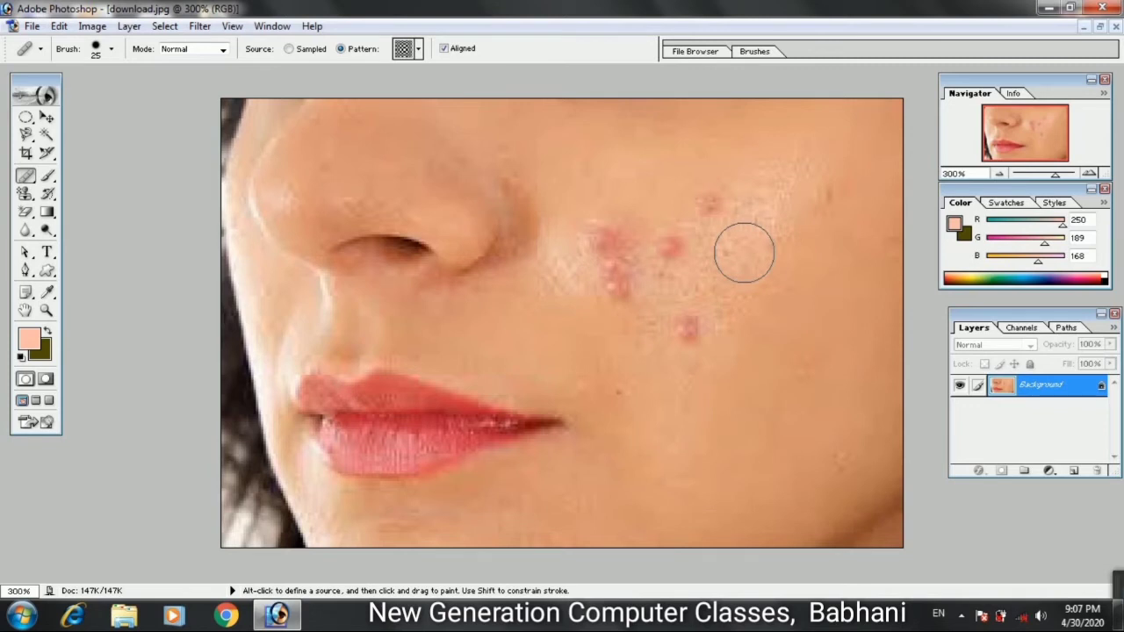
Reduce the Healing Brush size to 7 px.
{"action": "key", "text": "bracketleft"}
{"action": "key", "text": "bracketleft"}
{"action": "key", "text": "bracketleft"}
{"action": "key", "text": "bracketleft"}
{"action": "key", "text": "bracketleft"}
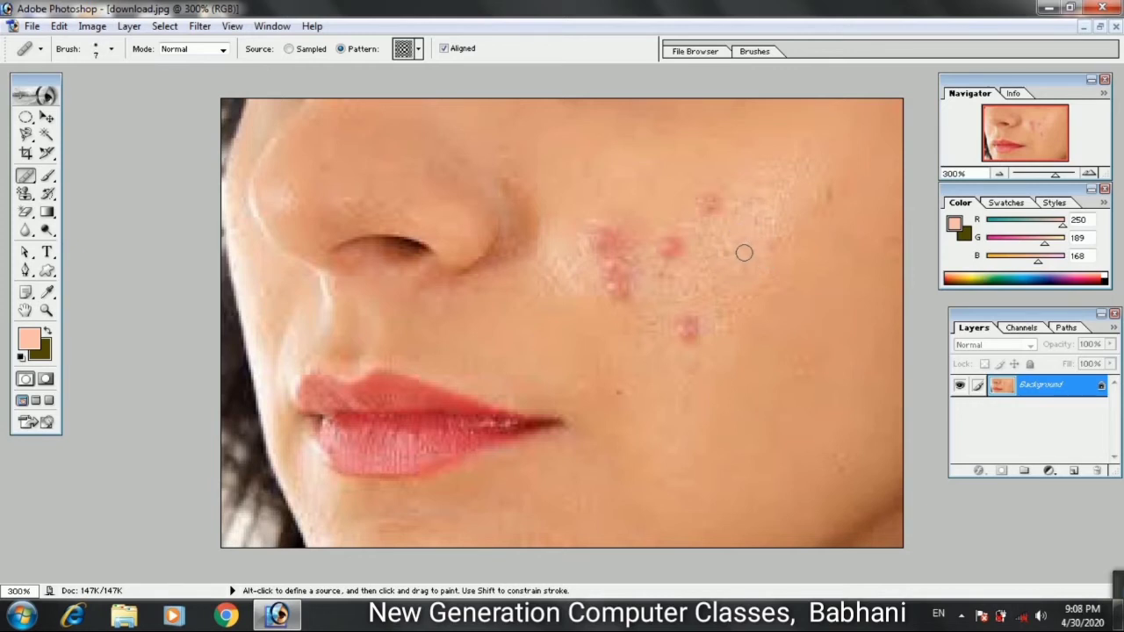
Enlarge the Healing Brush size to 40 px.
{"action": "key", "text": "bracketright"}
{"action": "key", "text": "bracketright"}
{"action": "key", "text": "bracketright"}
{"action": "key", "text": "bracketright"}
{"action": "key", "text": "bracketright"}
{"action": "key", "text": "bracketright"}
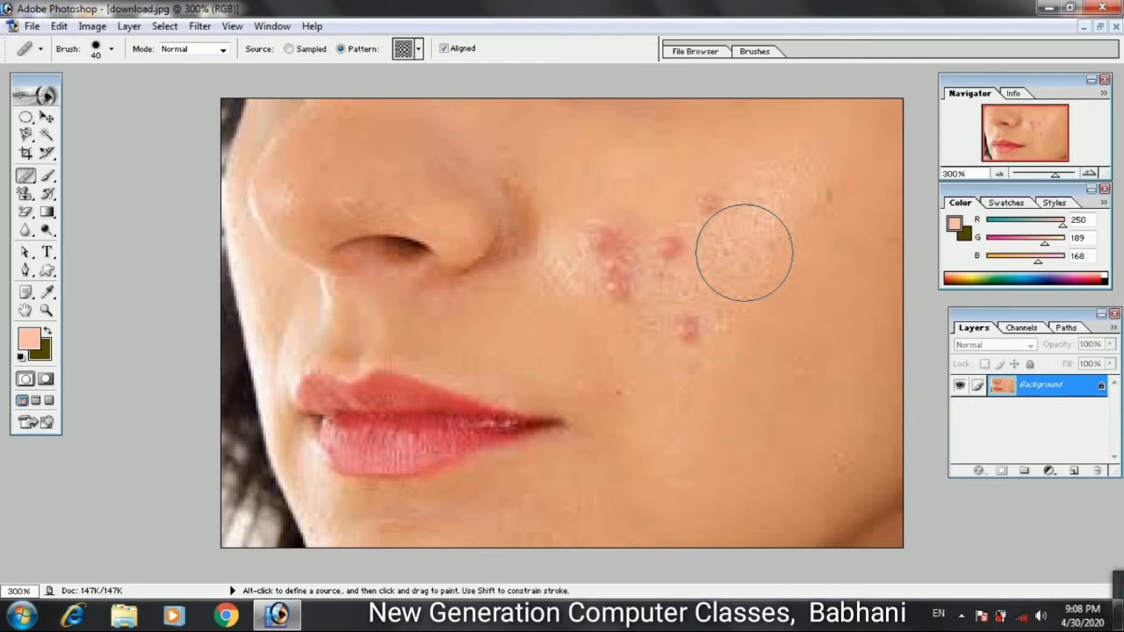
Set the Healing Brush size to 20 px and its source to Sampled.
{"action": "key", "text": "bracketleft"}
{"action": "key", "text": "bracketleft"}
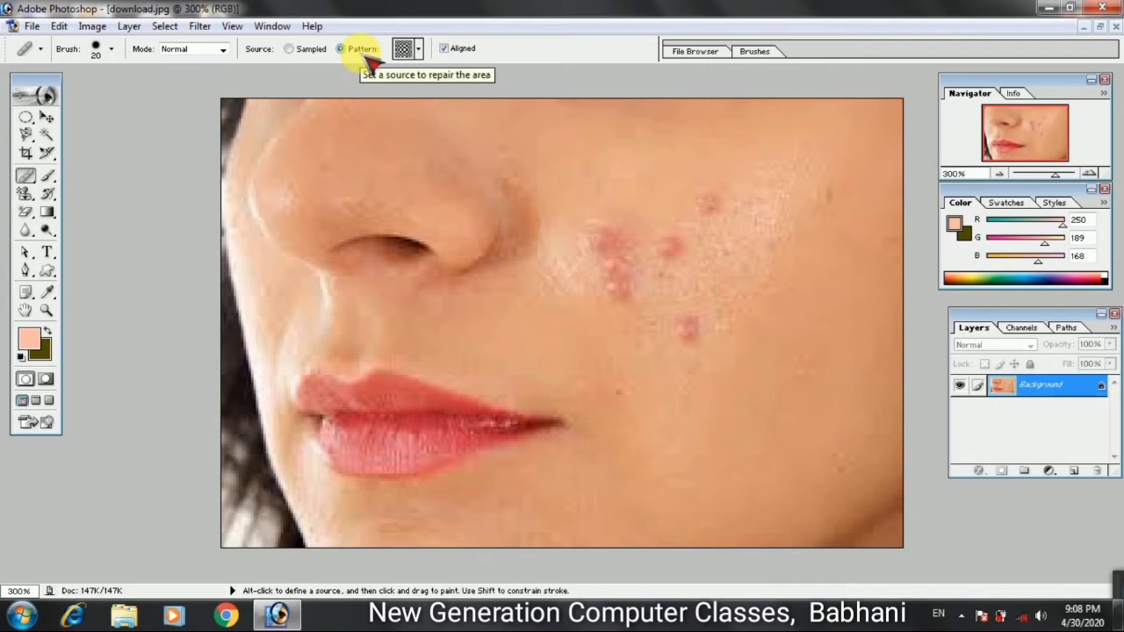
{"action": "left_click", "coordinate": [289, 50]}
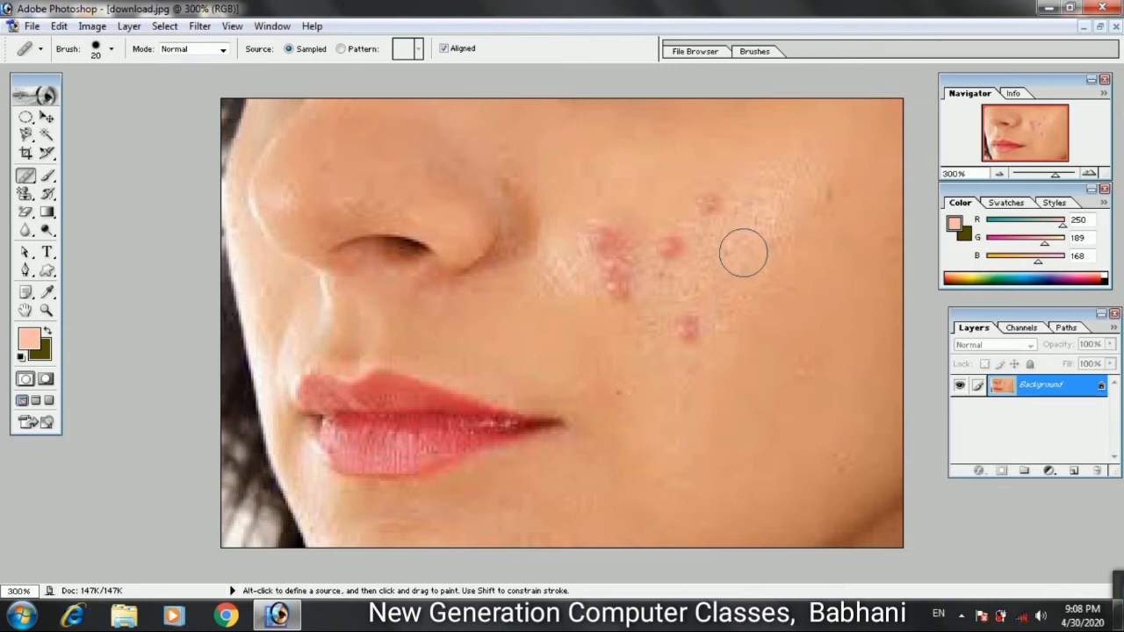
Sample clean skin just above the blemishes and heal the three separate red spots on the cheek.
{"action": "left_click", "coordinate": [655, 201], "text": "alt"}
{"action": "left_click", "coordinate": [672, 244]}
{"action": "left_click", "coordinate": [710, 204]}
{"action": "left_click", "coordinate": [690, 329]}
Heal the larger red cluster beside the nose with a 20 px brush and touch up the remaining cheek spots.
{"action": "key", "text": "bracketleft"}
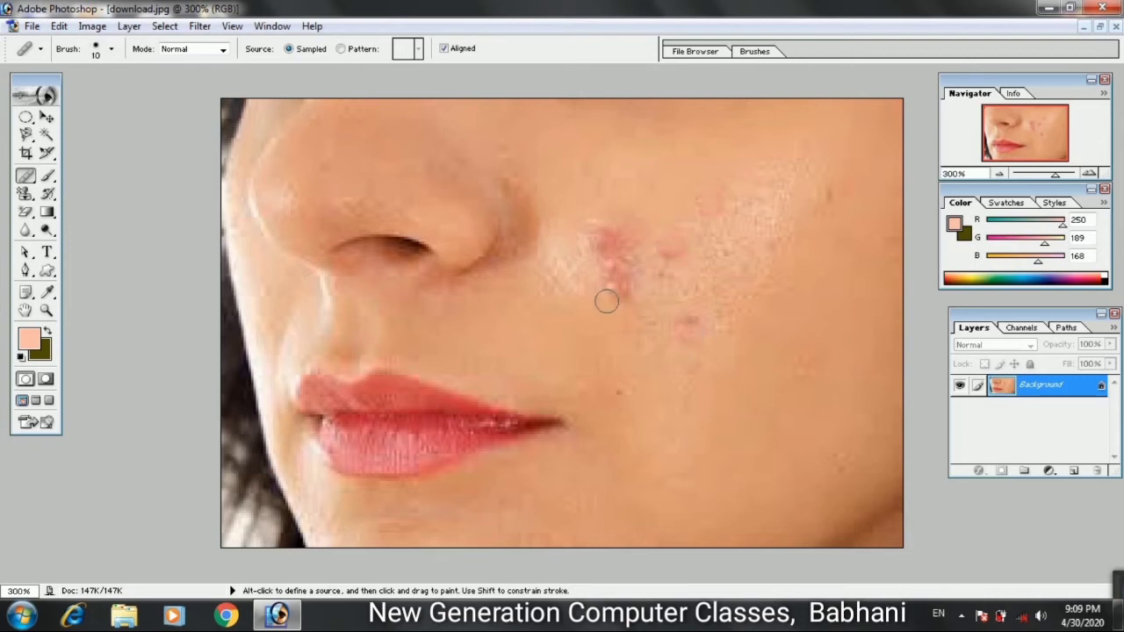
{"action": "key", "text": "bracketright"}
{"action": "left_click", "coordinate": [613, 241]}
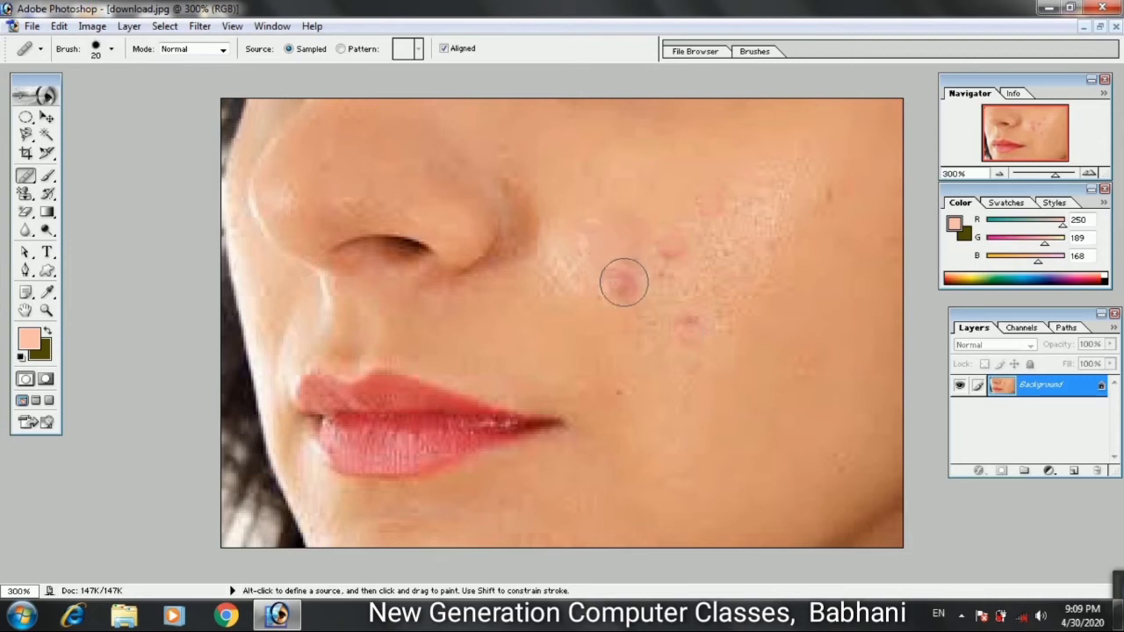
{"action": "left_click", "coordinate": [624, 282]}
{"action": "left_click", "coordinate": [672, 249]}
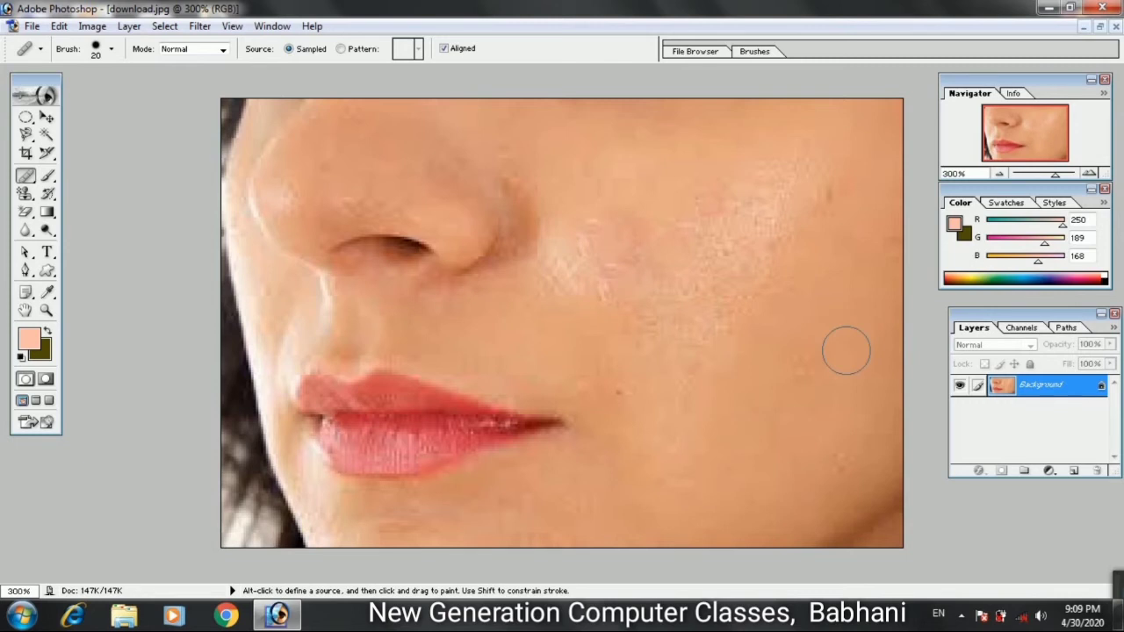
Minimize the healed face photo and switch from the Healing Brush to the Patch tool.
{"action": "left_click", "coordinate": [1100, 26]}
{"action": "left_click", "coordinate": [257, 87]}
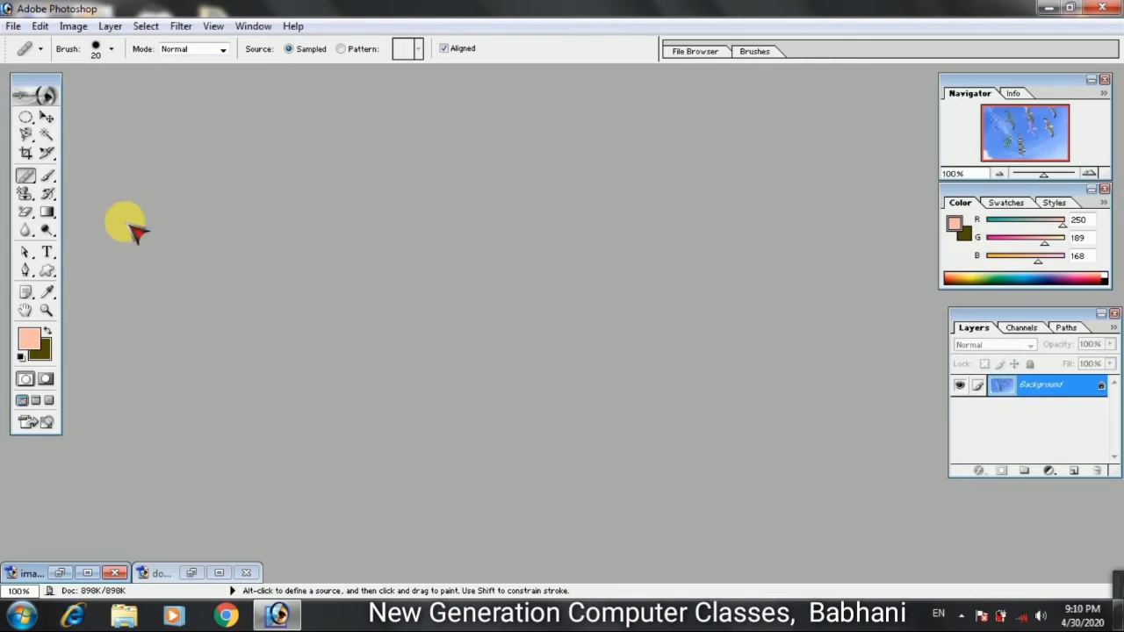
{"action": "left_click", "coordinate": [27, 177]}
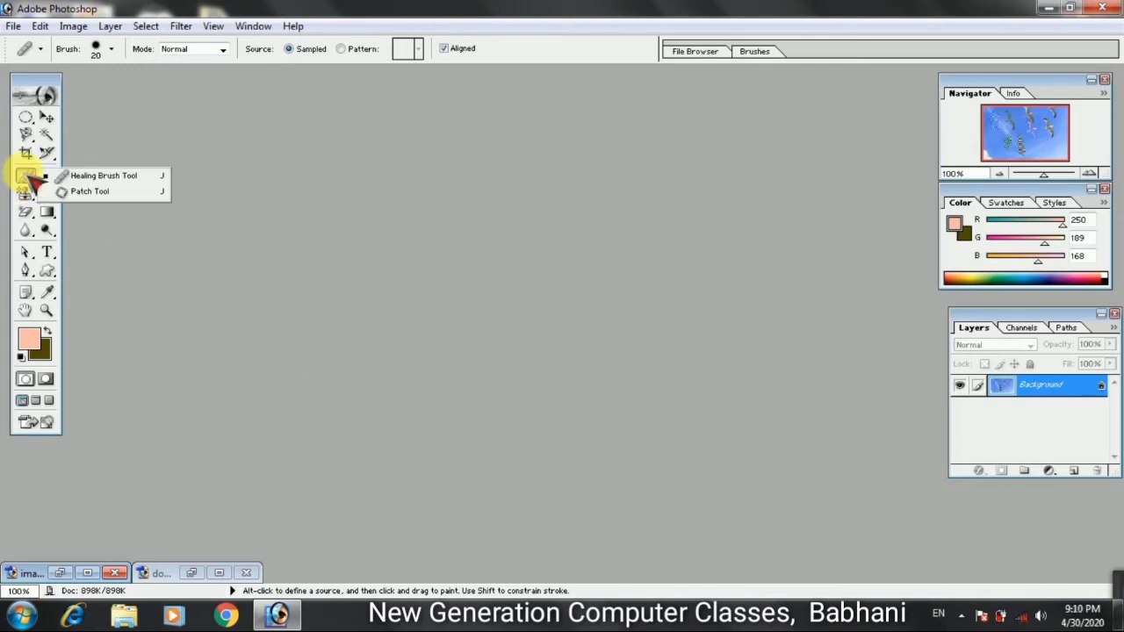
{"action": "left_click", "coordinate": [95, 191]}
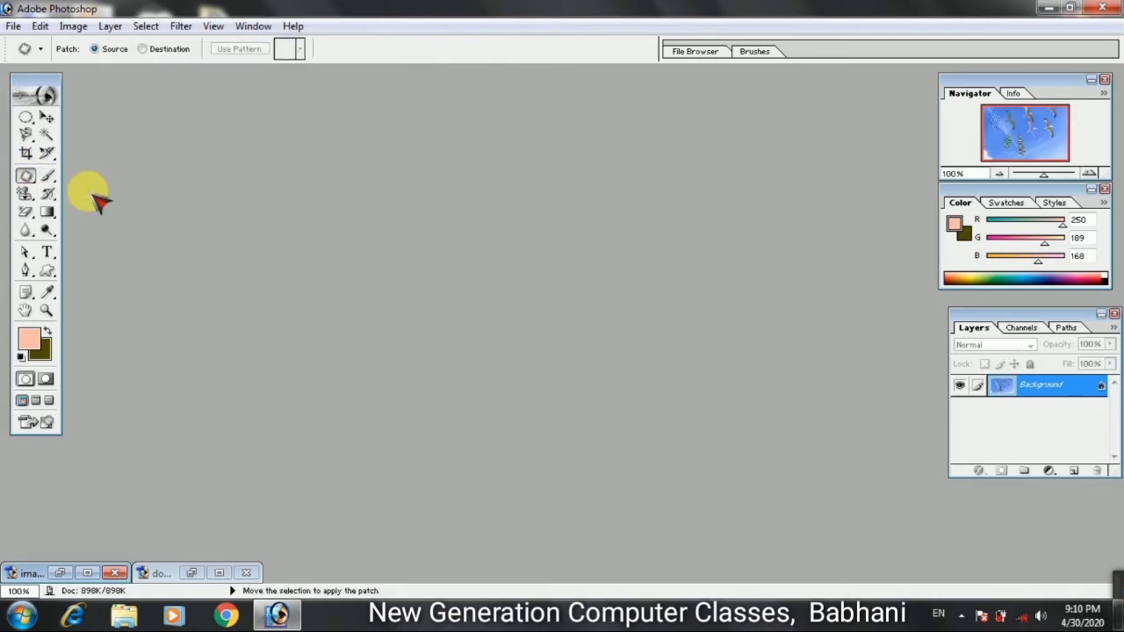
Close all open images and open images (15).jpeg, moving its window toward the middle of the workspace.
{"action": "key", "text": "ctrl+alt+w"}
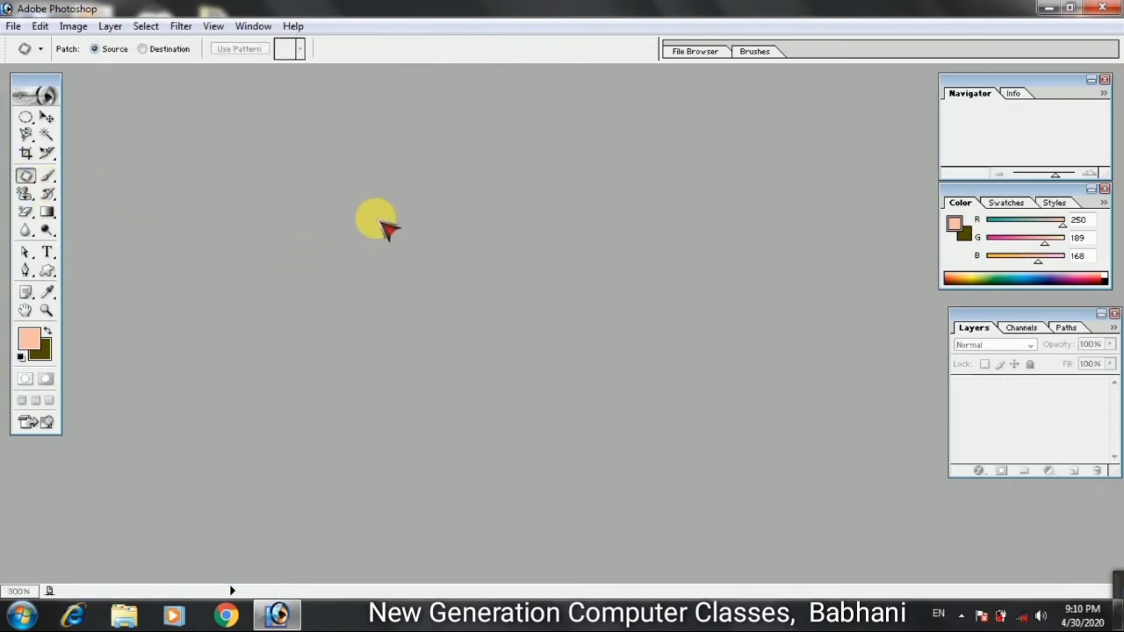
{"action": "key", "text": "ctrl+o"}
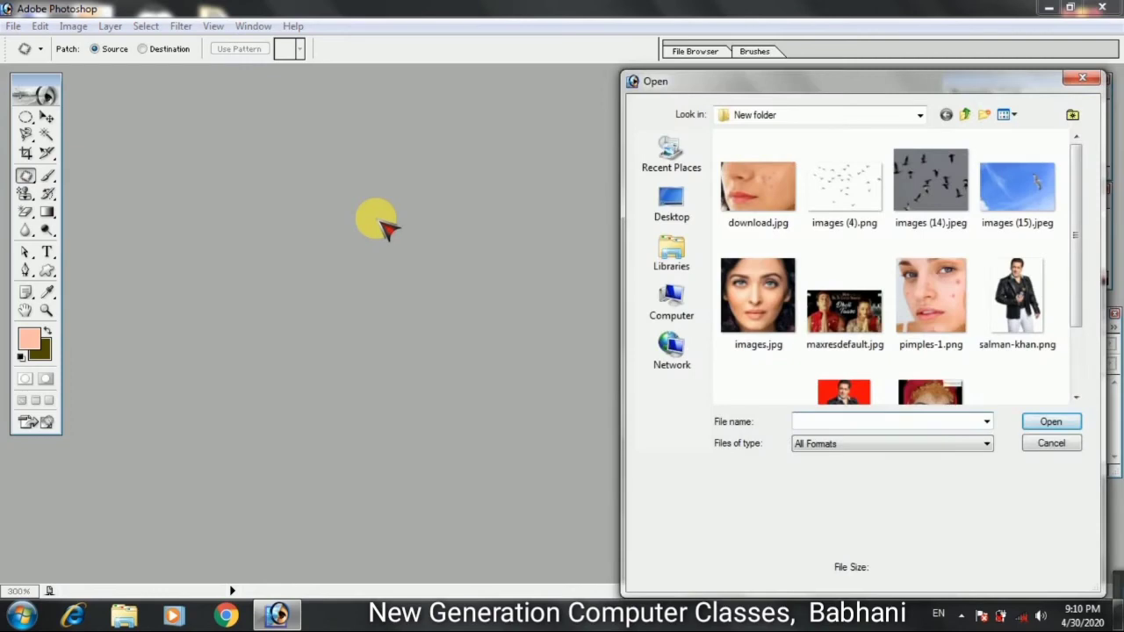
{"action": "left_click", "coordinate": [1017, 186]}
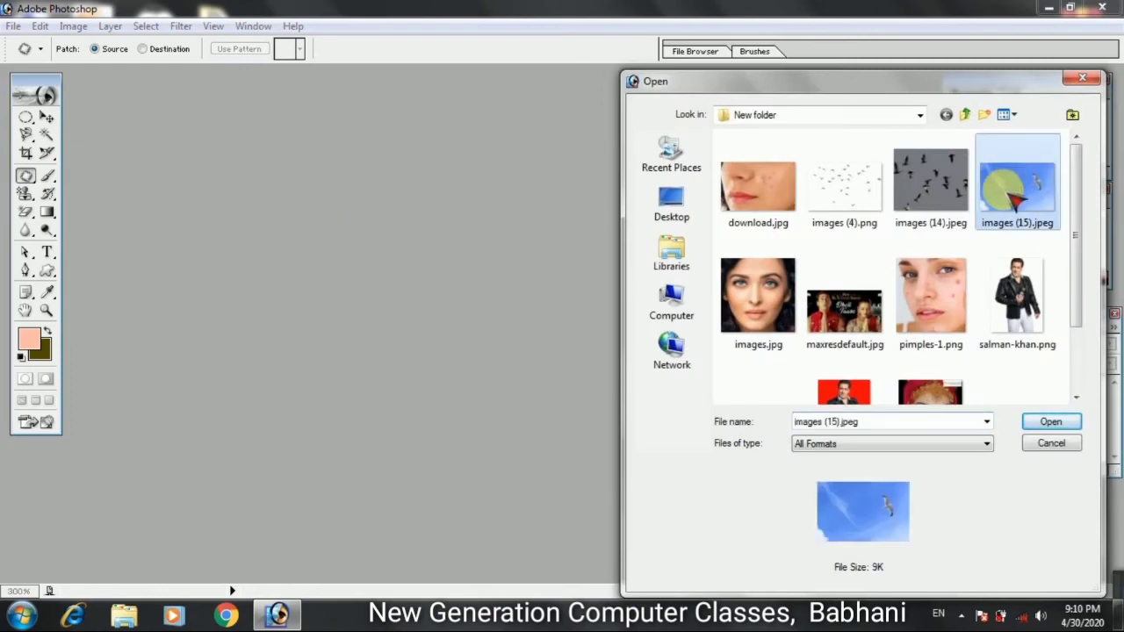
{"action": "left_click", "coordinate": [1060, 425]}
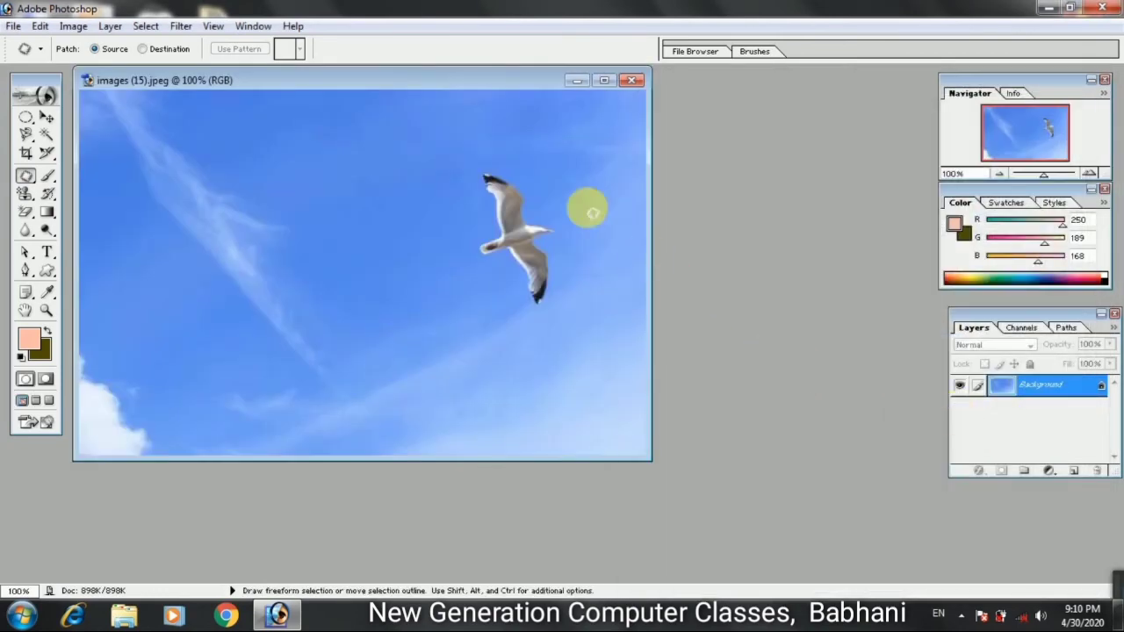
{"action": "left_click_drag", "start_coordinate": [479, 83], "coordinate": [610, 108]}
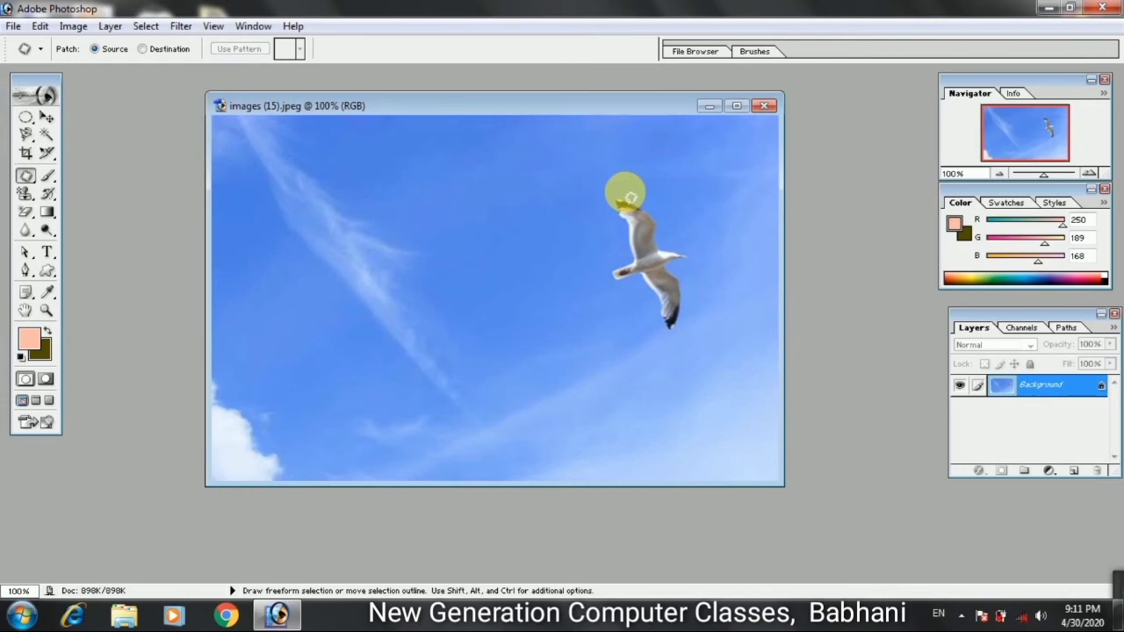
Outline the seagull with the Patch tool set to Source, patch it with the clear sky to its left, and undo the patch.
{"action": "mouse_move", "coordinate": [630, 199]}
{"action": "left_mouse_down"}
{"action": "mouse_move", "coordinate": [606, 305]}
{"action": "mouse_move", "coordinate": [637, 355]}
{"action": "mouse_move", "coordinate": [683, 370]}
{"action": "mouse_move", "coordinate": [714, 336]}
{"action": "mouse_move", "coordinate": [711, 255]}
{"action": "mouse_move", "coordinate": [697, 227]}
{"action": "mouse_move", "coordinate": [650, 190]}
{"action": "mouse_move", "coordinate": [594, 197]}
{"action": "left_mouse_up"}
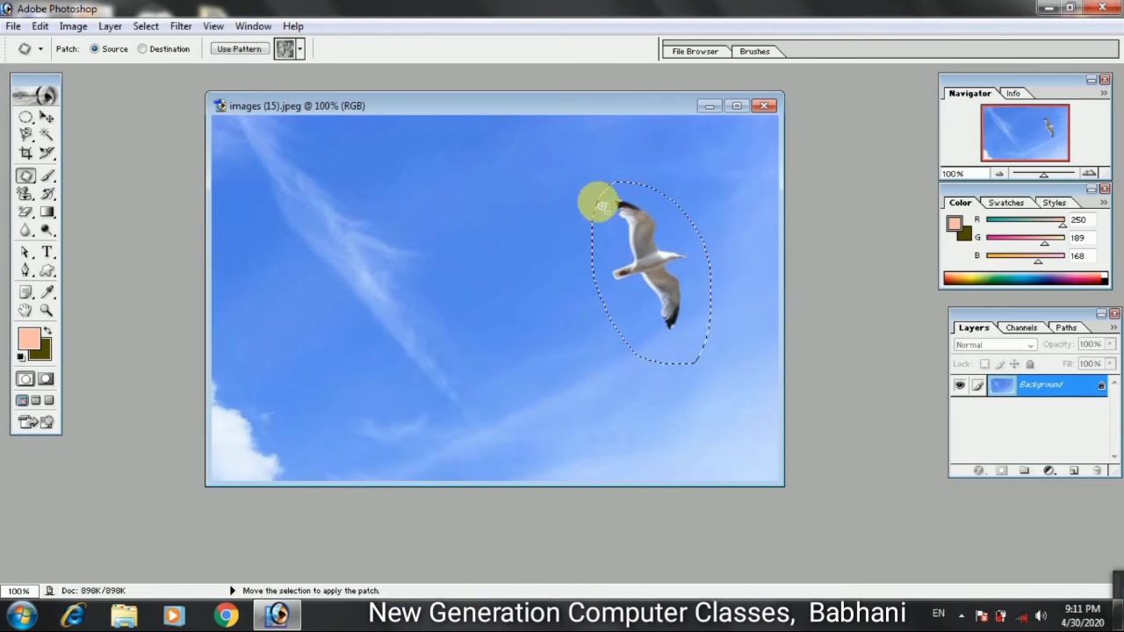
{"action": "left_click_drag", "start_coordinate": [649, 248], "coordinate": [509, 254]}
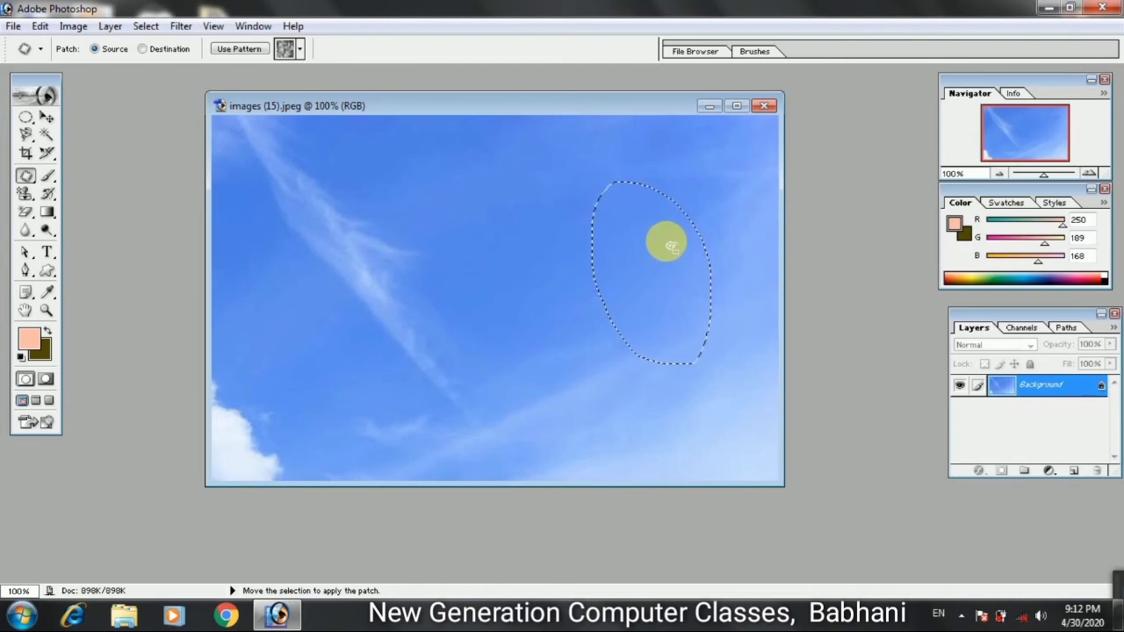
{"action": "key", "text": "ctrl+z"}
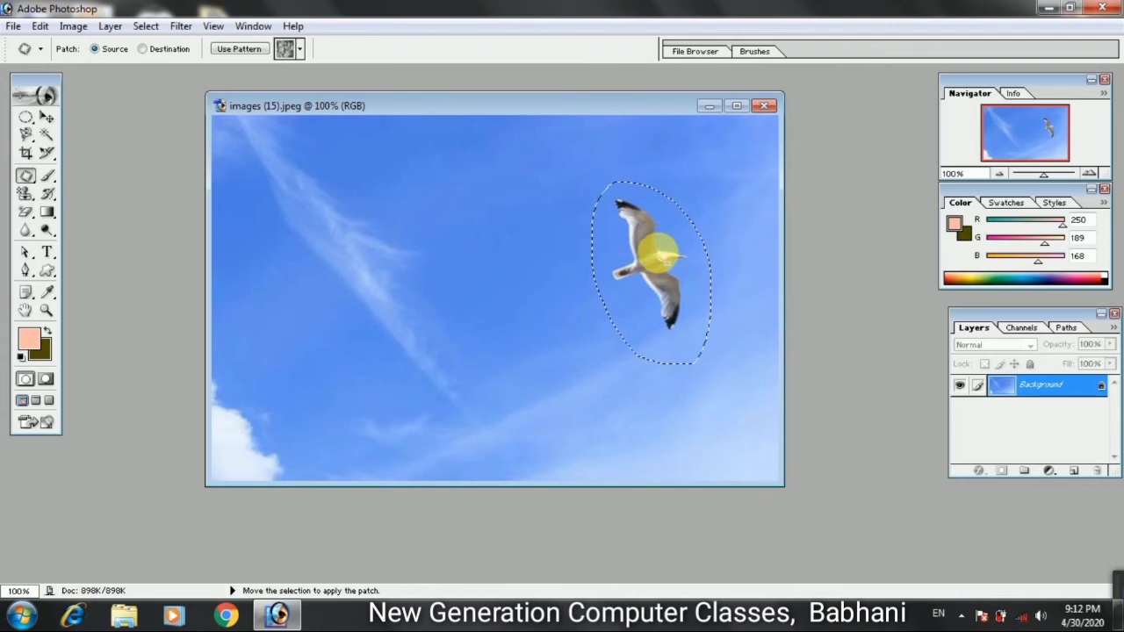
Patch the seagull with the nearby sky again, step back to restore the bird, and remove the selection.
{"action": "left_click_drag", "start_coordinate": [661, 251], "coordinate": [544, 275]}
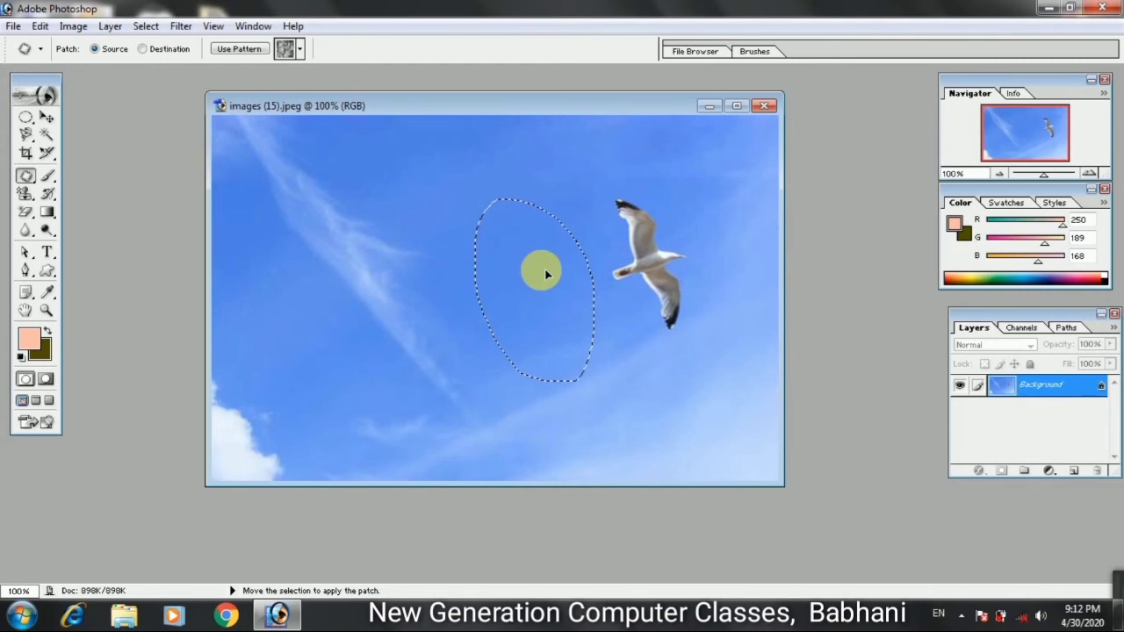
{"action": "left_click_drag", "start_coordinate": [545, 275], "coordinate": [546, 266]}
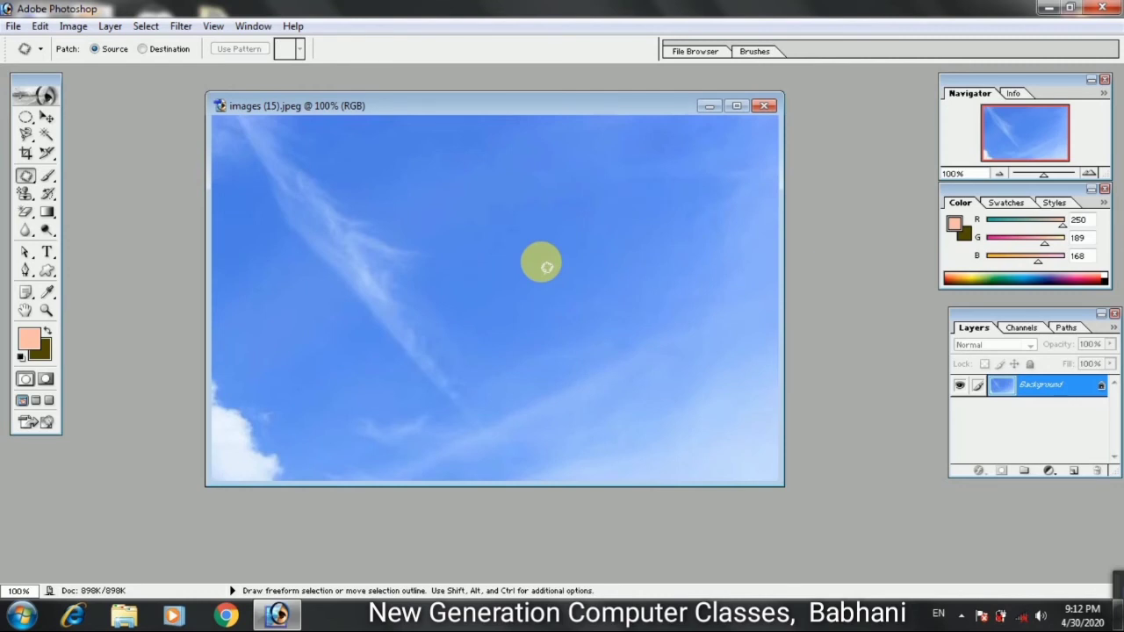
{"action": "key", "text": "ctrl+z"}
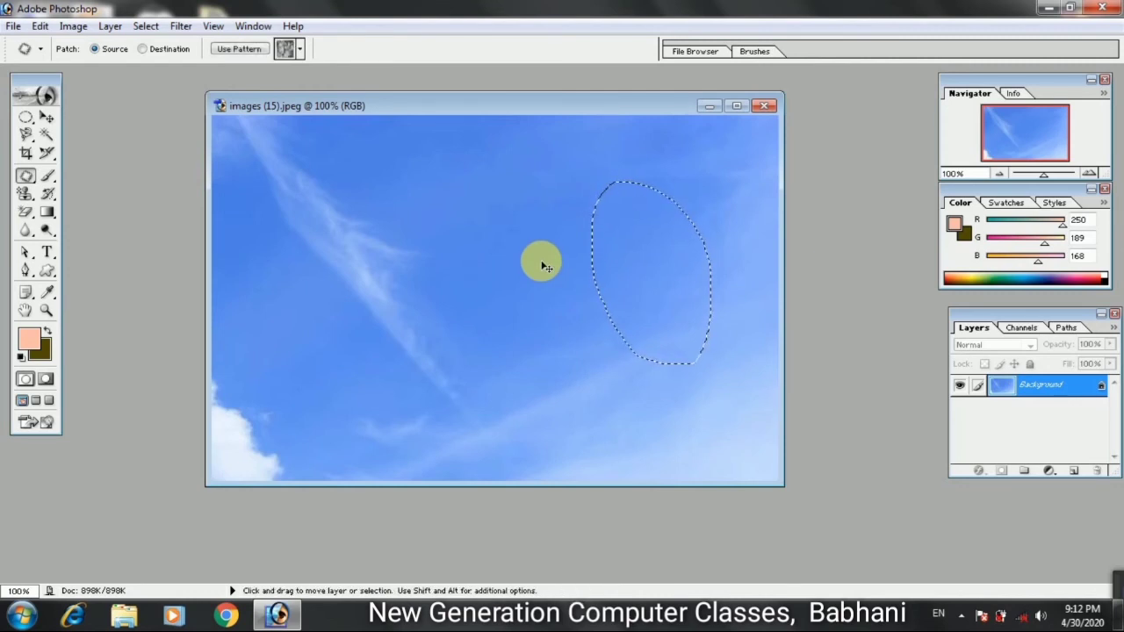
{"action": "key", "text": "ctrl+alt+z"}
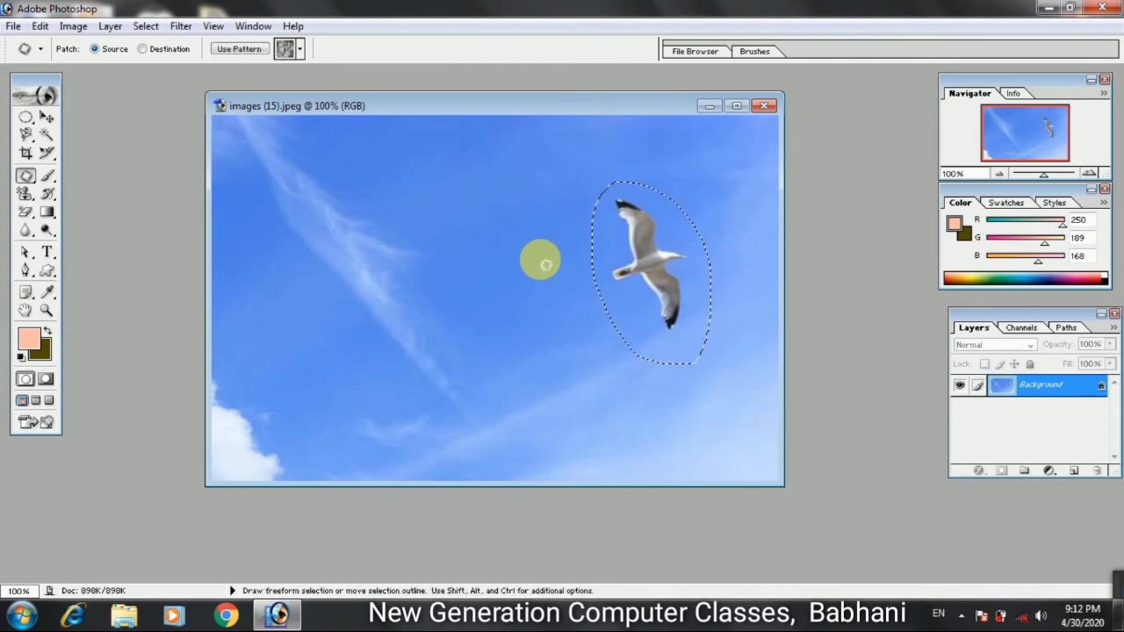
{"action": "key", "text": "ctrl+d"}
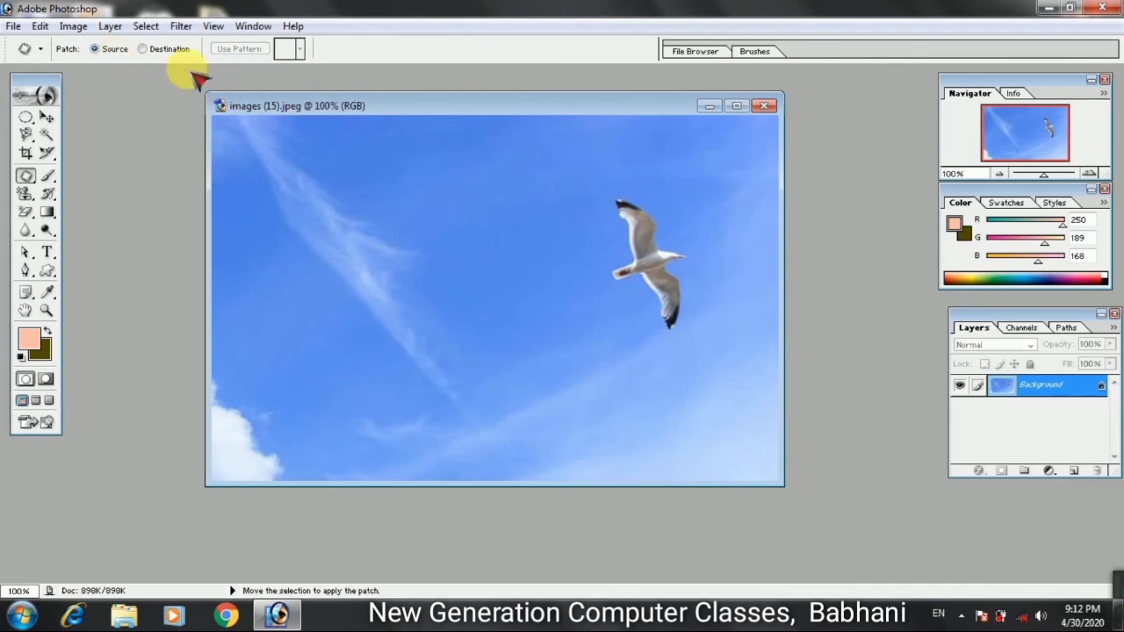
Set the Patch tool to Destination and copy the outlined seagull twice, up-left of the original and at the far left above the white cloud.
{"action": "left_click", "coordinate": [161, 49]}
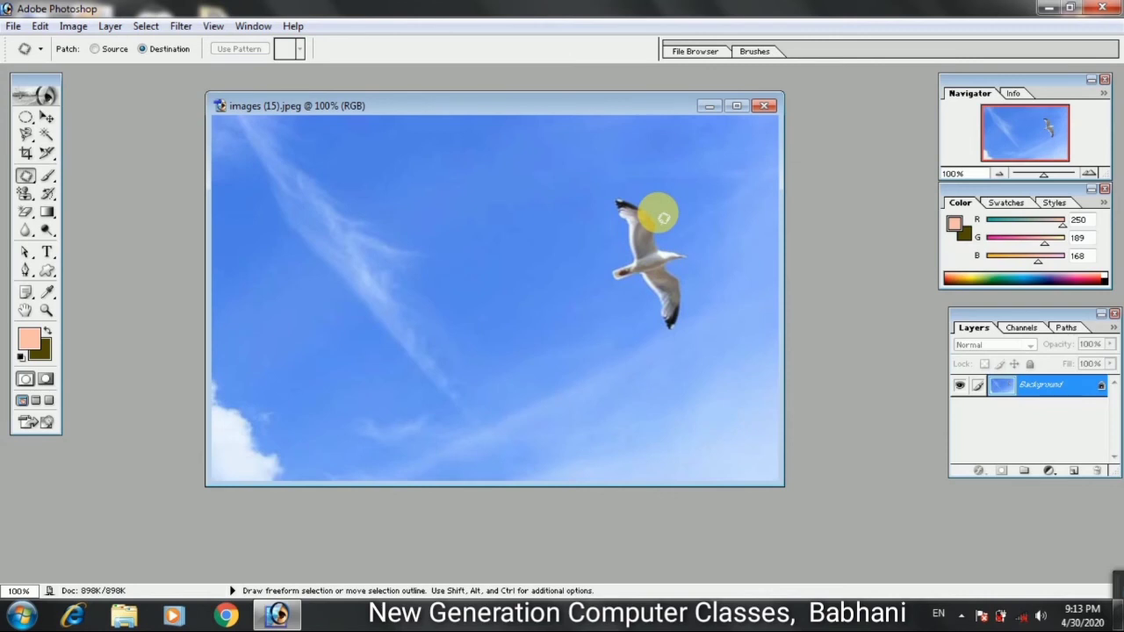
{"action": "mouse_move", "coordinate": [663, 217]}
{"action": "left_mouse_down"}
{"action": "mouse_move", "coordinate": [618, 191]}
{"action": "mouse_move", "coordinate": [600, 209]}
{"action": "mouse_move", "coordinate": [593, 296]}
{"action": "mouse_move", "coordinate": [603, 321]}
{"action": "mouse_move", "coordinate": [669, 369]}
{"action": "mouse_move", "coordinate": [712, 365]}
{"action": "mouse_move", "coordinate": [713, 267]}
{"action": "mouse_move", "coordinate": [680, 211]}
{"action": "mouse_move", "coordinate": [655, 202]}
{"action": "left_mouse_up"}
{"action": "left_click_drag", "start_coordinate": [649, 252], "coordinate": [483, 218]}
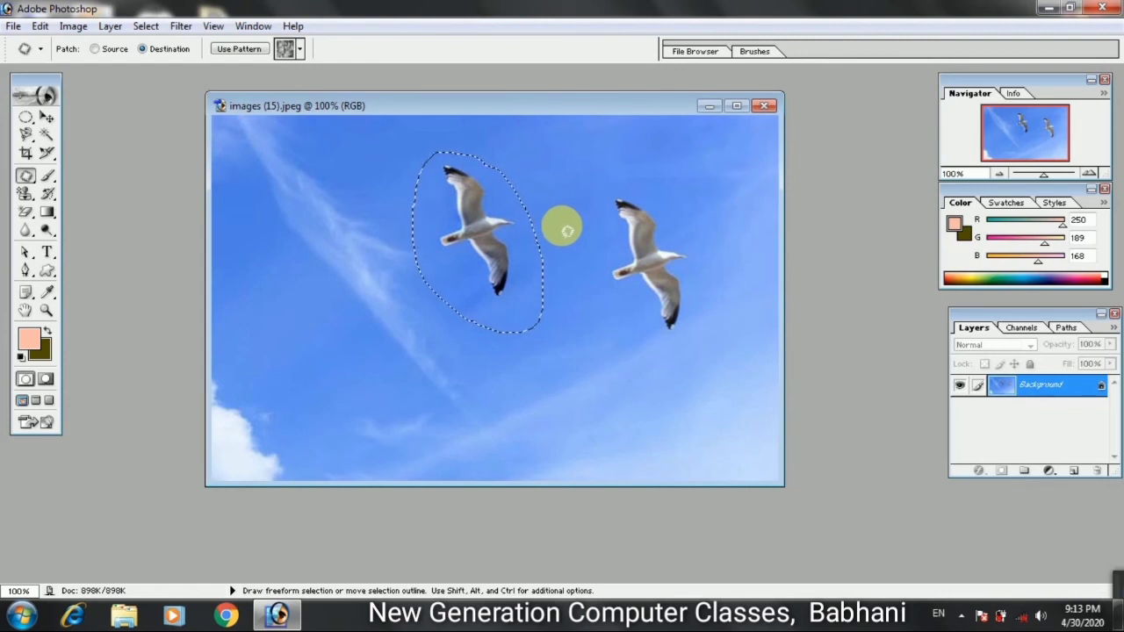
{"action": "key", "text": "ctrl+d"}
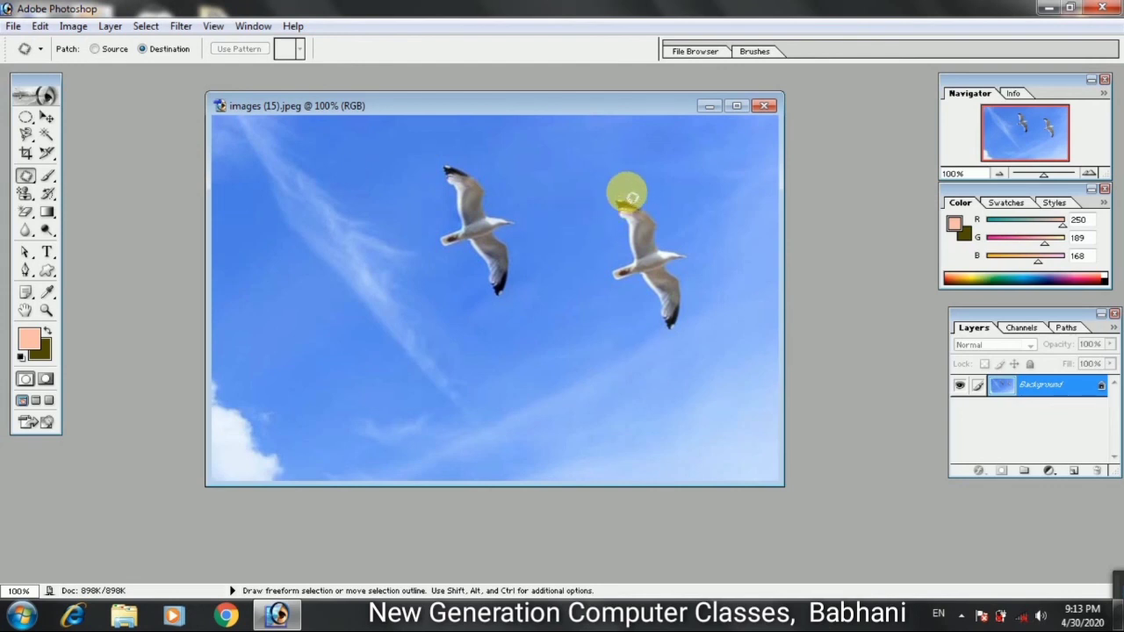
{"action": "mouse_move", "coordinate": [626, 188]}
{"action": "left_mouse_down"}
{"action": "mouse_move", "coordinate": [602, 201]}
{"action": "mouse_move", "coordinate": [597, 264]}
{"action": "mouse_move", "coordinate": [619, 323]}
{"action": "mouse_move", "coordinate": [681, 361]}
{"action": "mouse_move", "coordinate": [720, 334]}
{"action": "mouse_move", "coordinate": [708, 261]}
{"action": "mouse_move", "coordinate": [666, 203]}
{"action": "mouse_move", "coordinate": [615, 184]}
{"action": "left_mouse_up"}
{"action": "mouse_move", "coordinate": [640, 226]}
{"action": "left_mouse_down"}
{"action": "mouse_move", "coordinate": [557, 341]}
{"action": "mouse_move", "coordinate": [338, 322]}
{"action": "mouse_move", "coordinate": [303, 302]}
{"action": "left_mouse_up"}
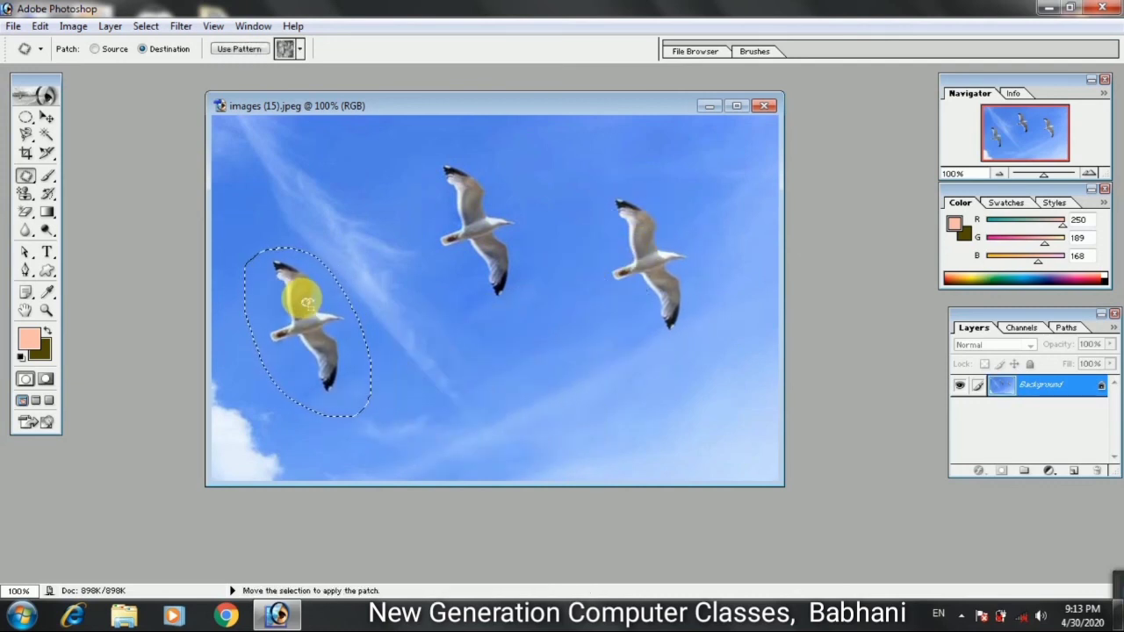
Remove the seagull selection, and open download.jpg in a maximized window at 300% zoom.
{"action": "key", "text": "ctrl+d"}
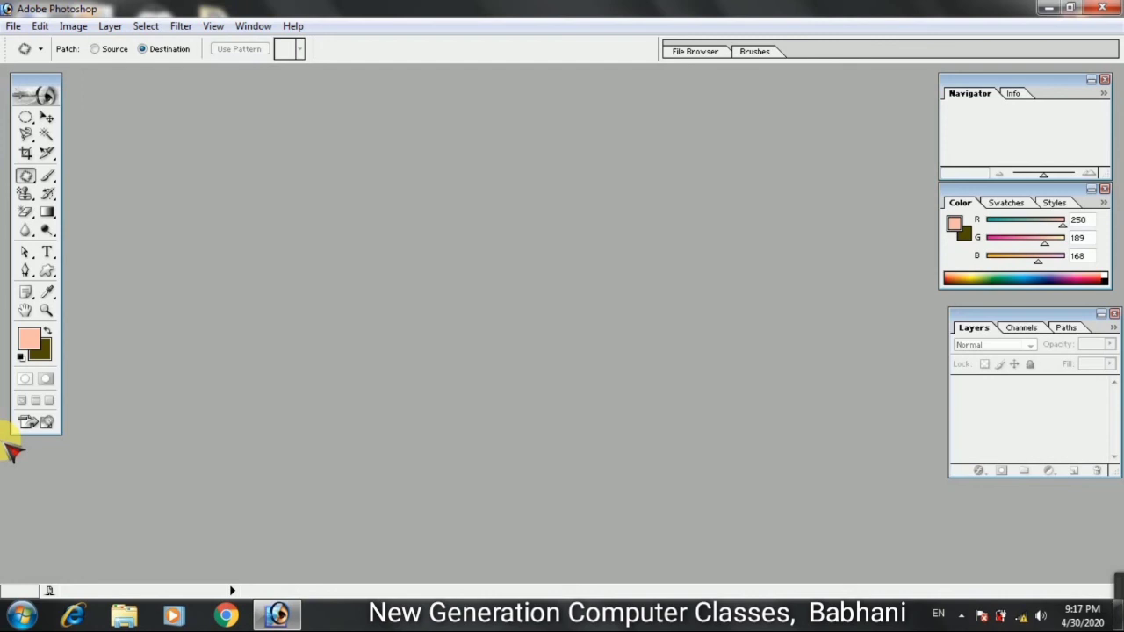
{"action": "double_click", "coordinate": [12, 452]}
{"action": "left_click", "coordinate": [758, 186]}
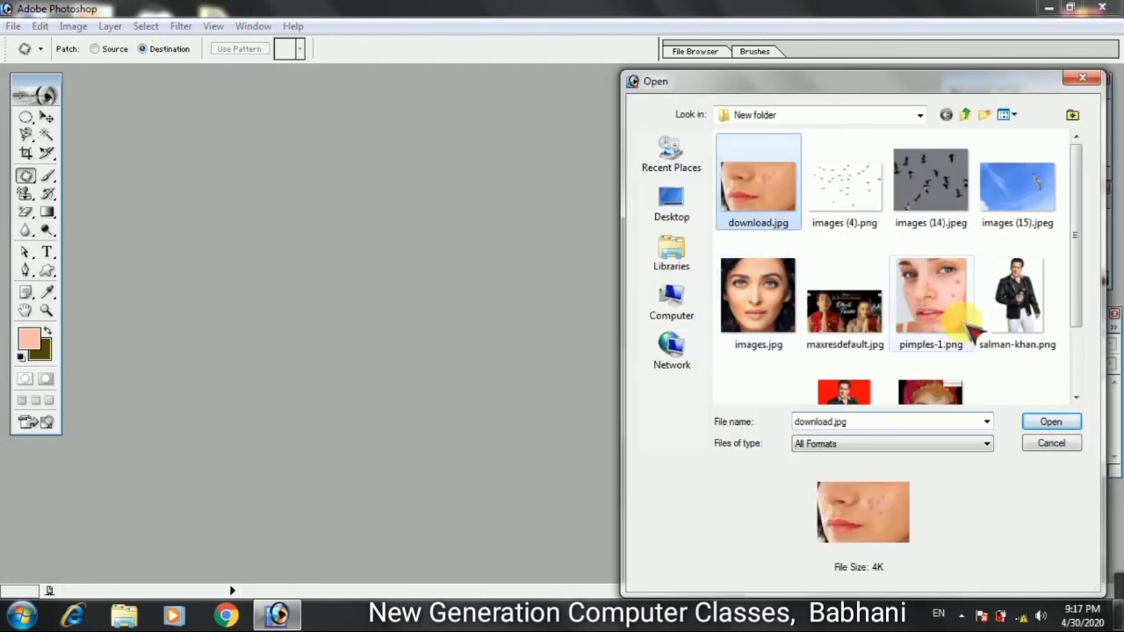
{"action": "left_click", "coordinate": [1051, 422]}
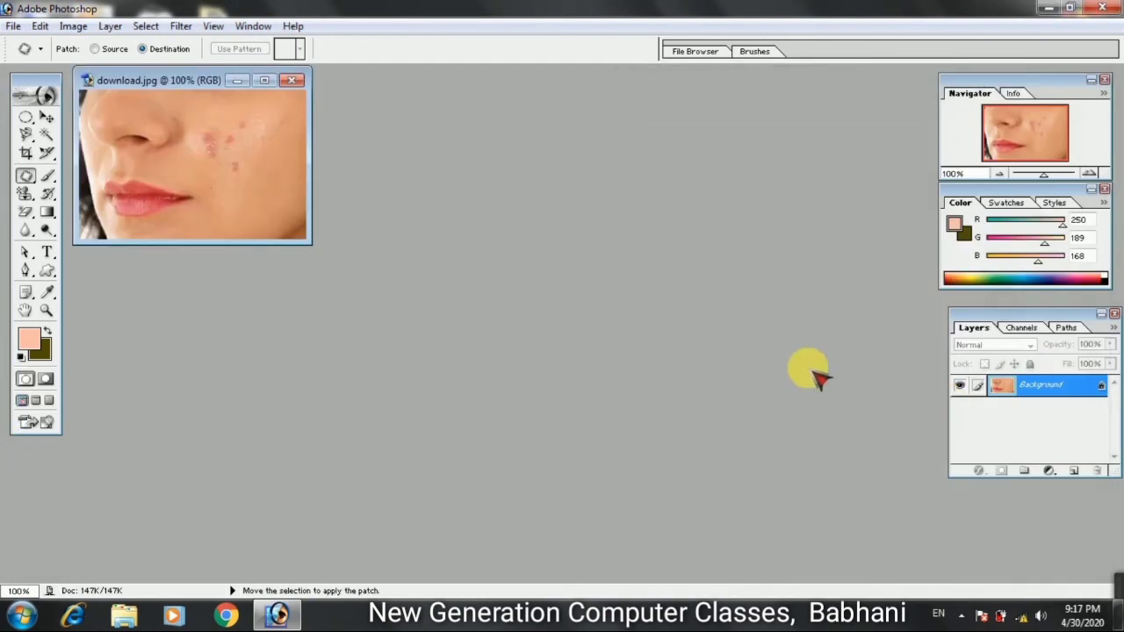
{"action": "left_click", "coordinate": [270, 83]}
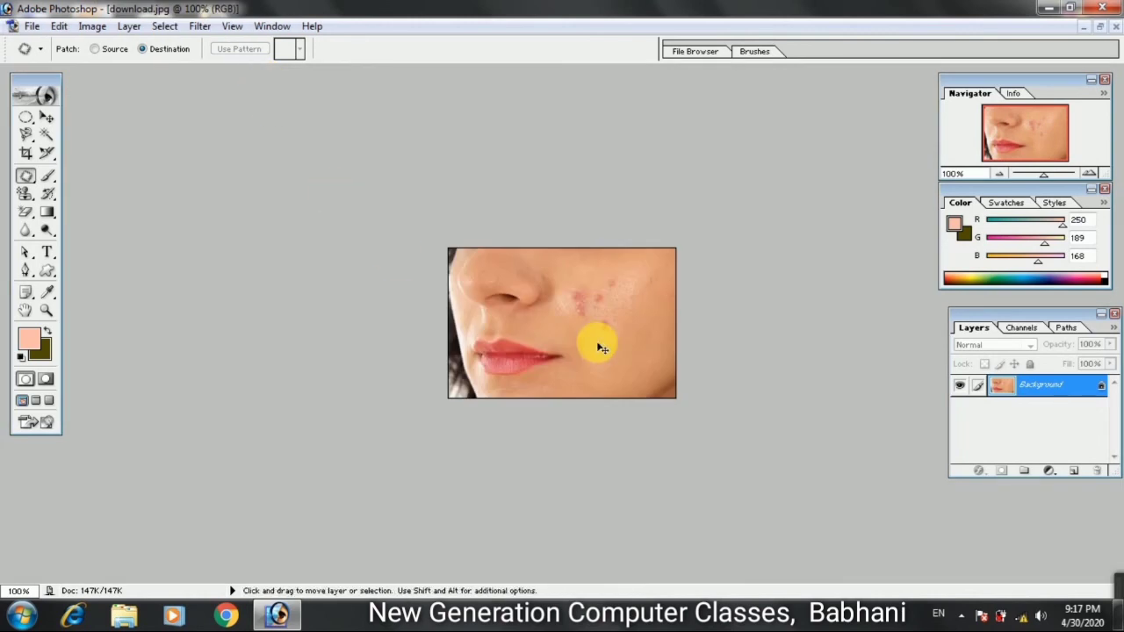
{"action": "key", "text": "ctrl+plus"}
{"action": "key", "text": "ctrl+plus"}
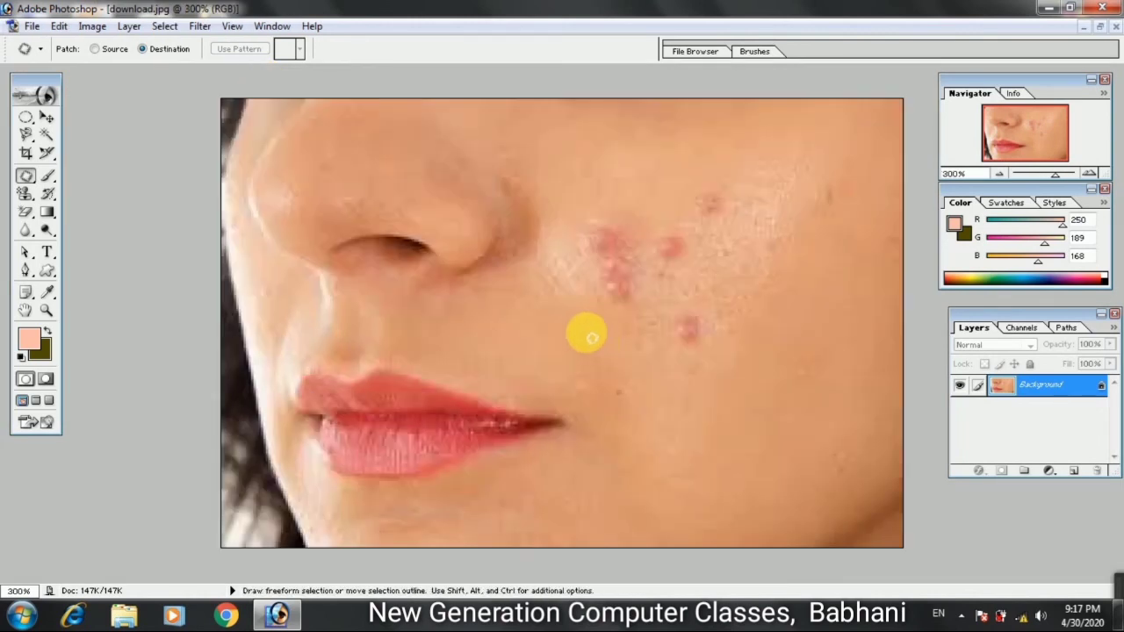
Set the Patch tool to Source and patch the three small cheek blemishes beside the larger red cluster with nearby clear skin.
{"action": "left_click", "coordinate": [94, 48]}
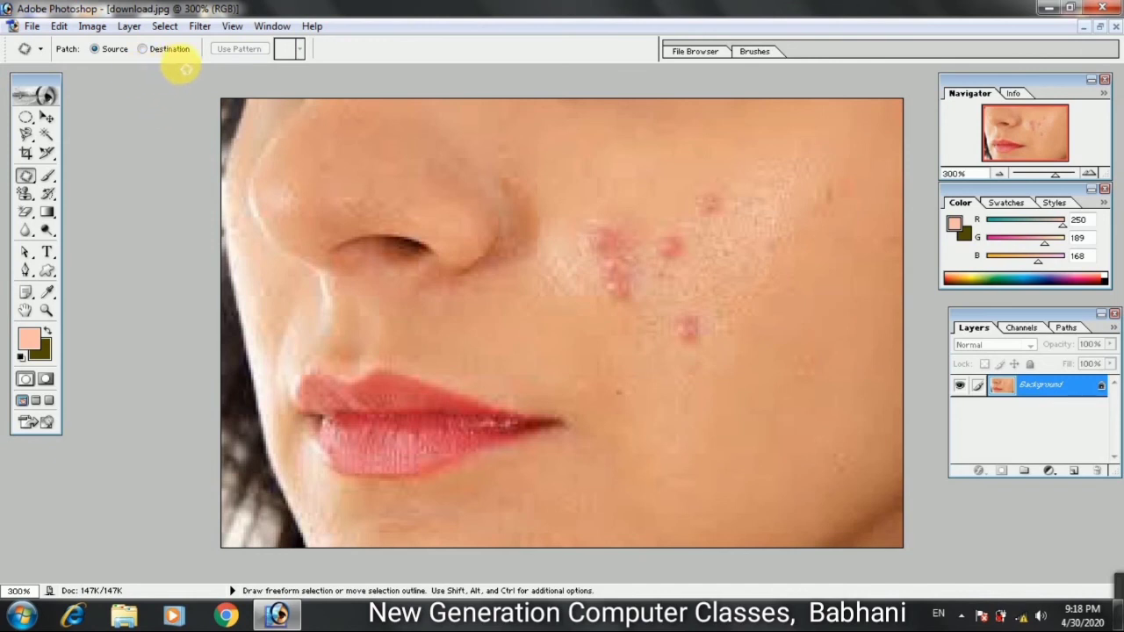
{"action": "left_click", "coordinate": [143, 49]}
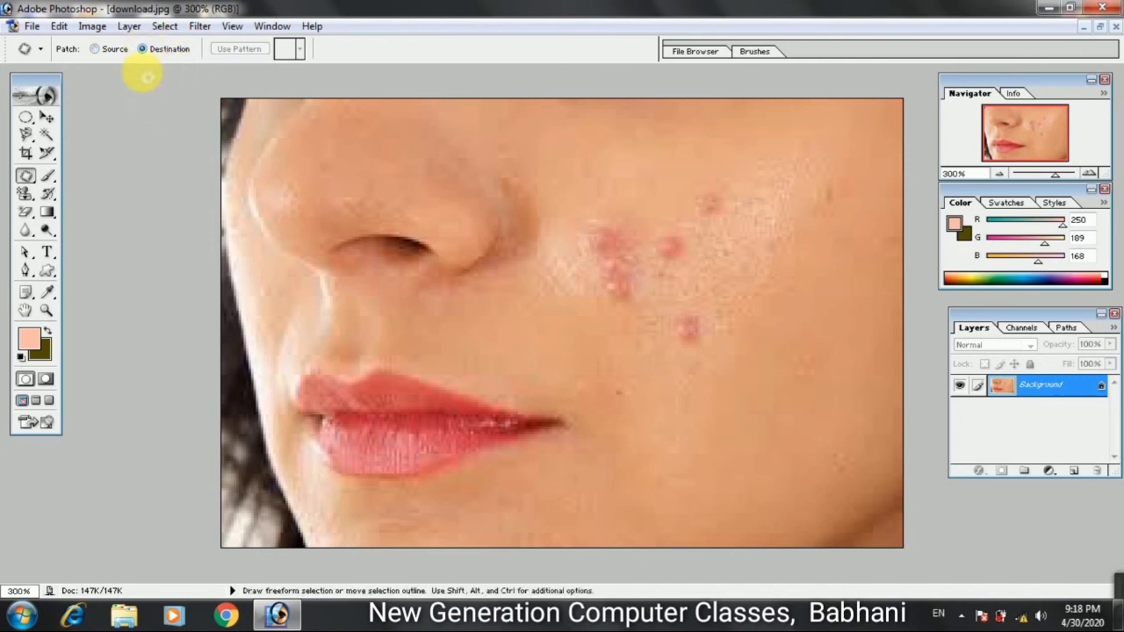
{"action": "left_click", "coordinate": [99, 51]}
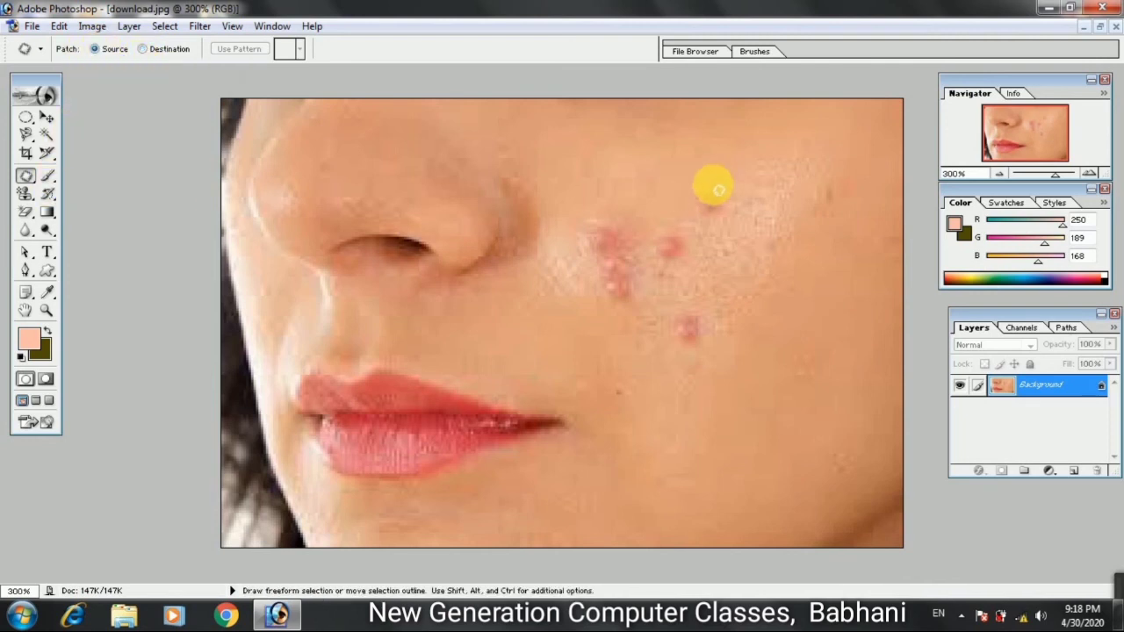
{"action": "mouse_move", "coordinate": [722, 190]}
{"action": "left_mouse_down"}
{"action": "mouse_move", "coordinate": [697, 222]}
{"action": "mouse_move", "coordinate": [738, 230]}
{"action": "mouse_move", "coordinate": [742, 214]}
{"action": "mouse_move", "coordinate": [720, 189]}
{"action": "mouse_move", "coordinate": [727, 215]}
{"action": "mouse_move", "coordinate": [671, 183]}
{"action": "left_mouse_up"}
{"action": "mouse_move", "coordinate": [694, 248]}
{"action": "left_mouse_down"}
{"action": "mouse_move", "coordinate": [657, 242]}
{"action": "mouse_move", "coordinate": [674, 275]}
{"action": "mouse_move", "coordinate": [703, 274]}
{"action": "mouse_move", "coordinate": [706, 257]}
{"action": "mouse_move", "coordinate": [692, 254]}
{"action": "mouse_move", "coordinate": [672, 189]}
{"action": "left_mouse_up"}
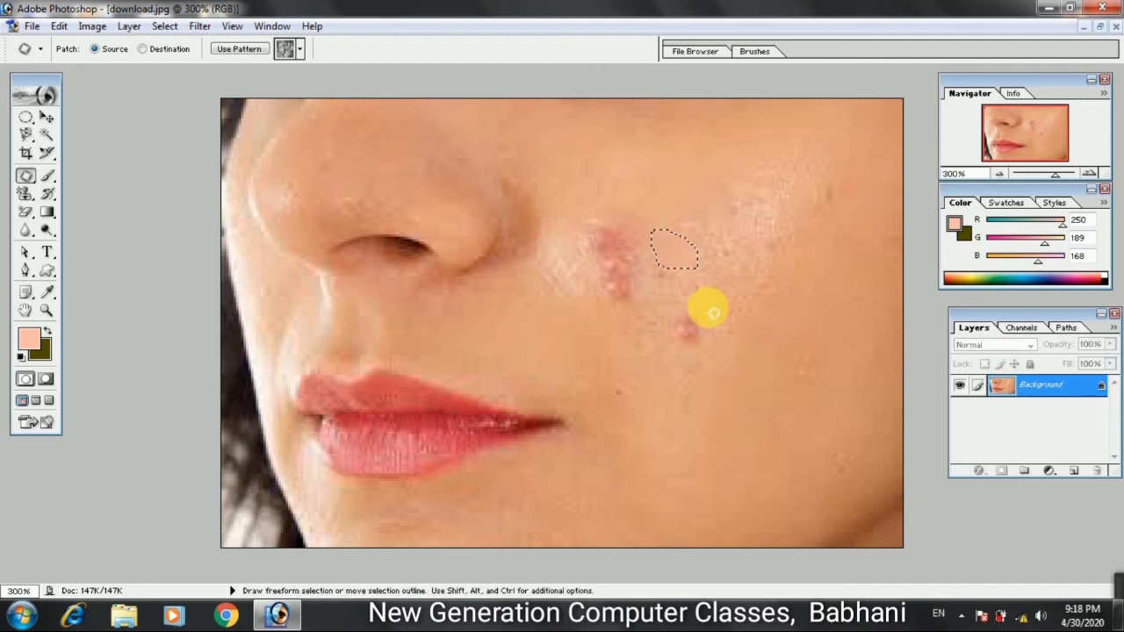
{"action": "mouse_move", "coordinate": [708, 307]}
{"action": "left_mouse_down"}
{"action": "mouse_move", "coordinate": [676, 313]}
{"action": "mouse_move", "coordinate": [678, 348]}
{"action": "mouse_move", "coordinate": [717, 352]}
{"action": "left_mouse_up"}
{"action": "left_click_drag", "start_coordinate": [707, 312], "coordinate": [658, 369]}
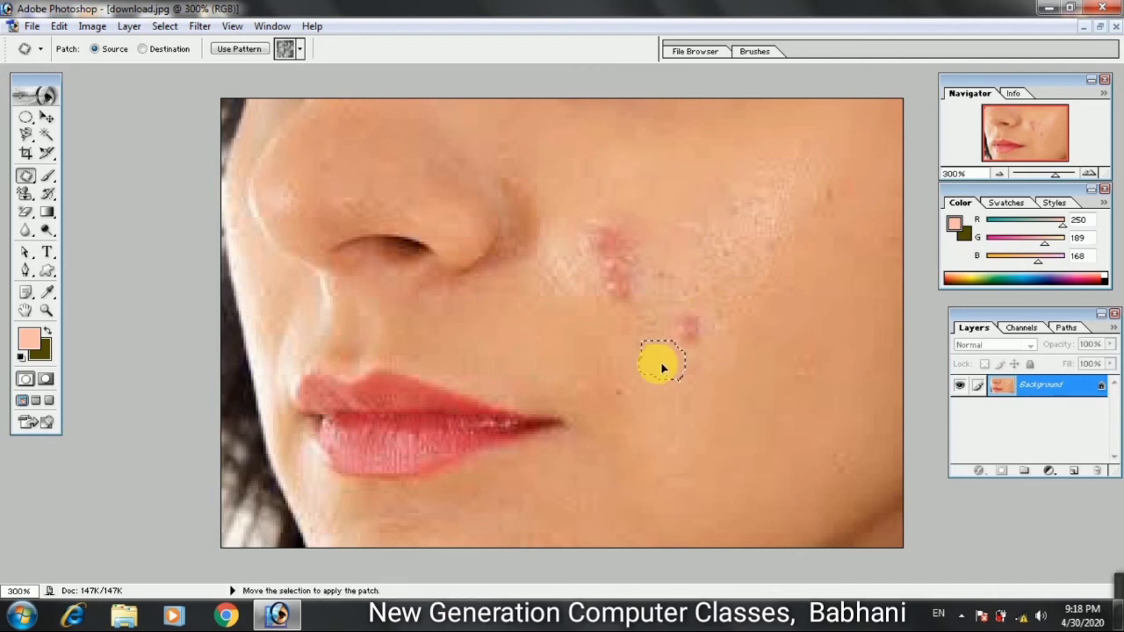